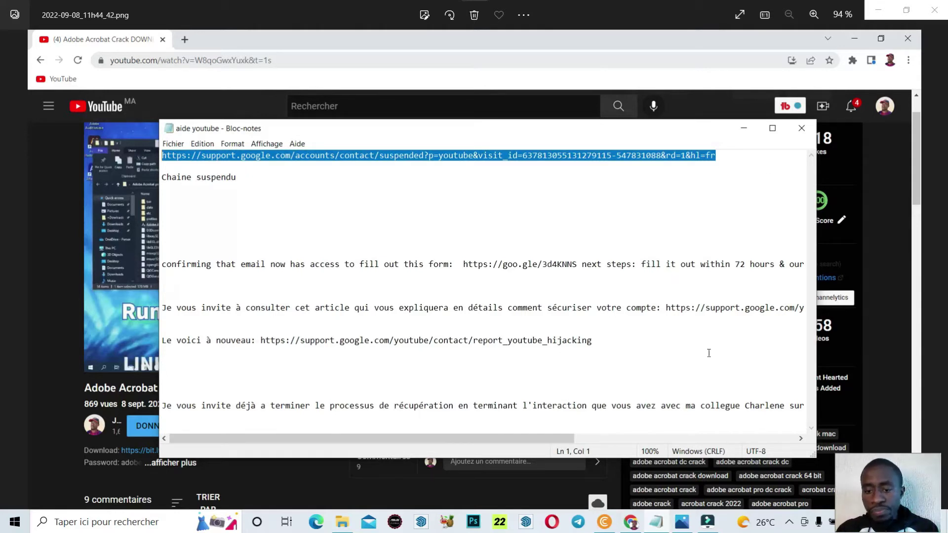
- Switch to Chrome and review the full name and e-mail fields in Google's "Impossible d'accéder à un produit Google" form
{"action": "left_click", "coordinate": [631, 528]}
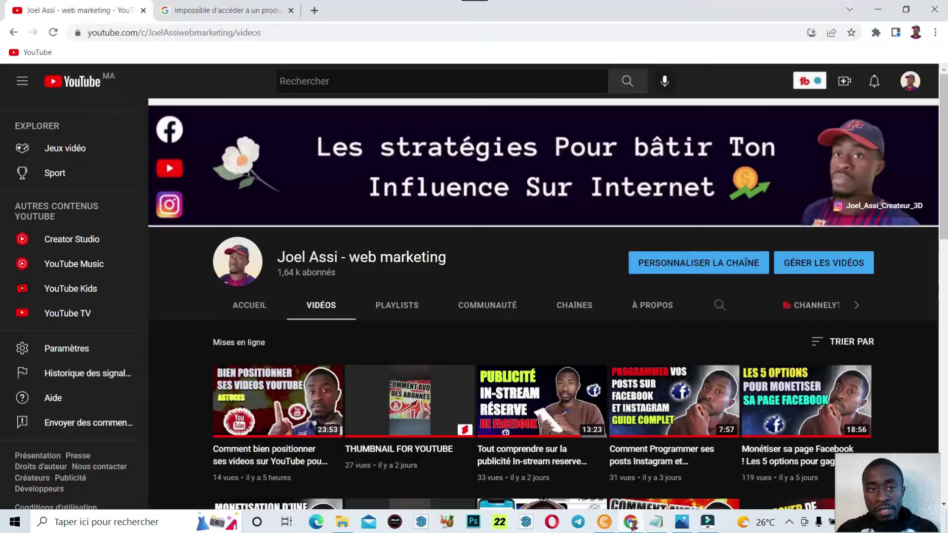
{"action": "left_click", "coordinate": [241, 19]}
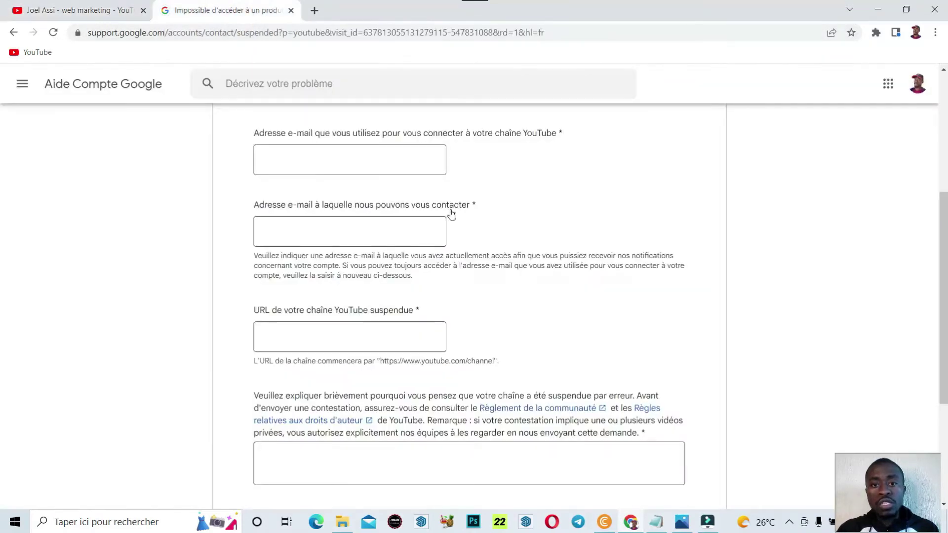
{"action": "scroll", "coordinate": [420, 265], "scroll_direction": "down", "scroll_amount": 1}
{"action": "scroll", "coordinate": [419, 265], "scroll_direction": "up", "scroll_amount": 1}
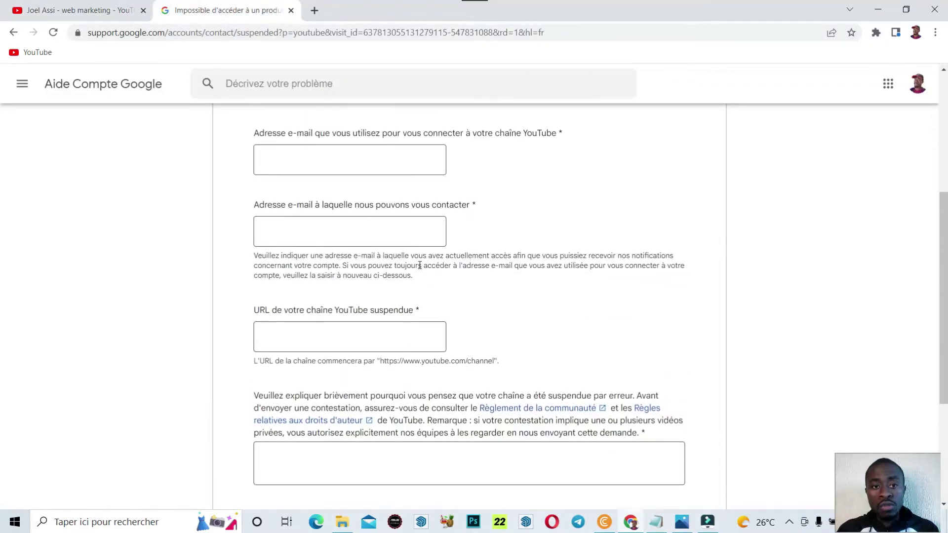
{"action": "scroll", "coordinate": [373, 214], "scroll_direction": "up", "scroll_amount": 1}
{"action": "scroll", "coordinate": [374, 215], "scroll_direction": "up", "scroll_amount": 1}
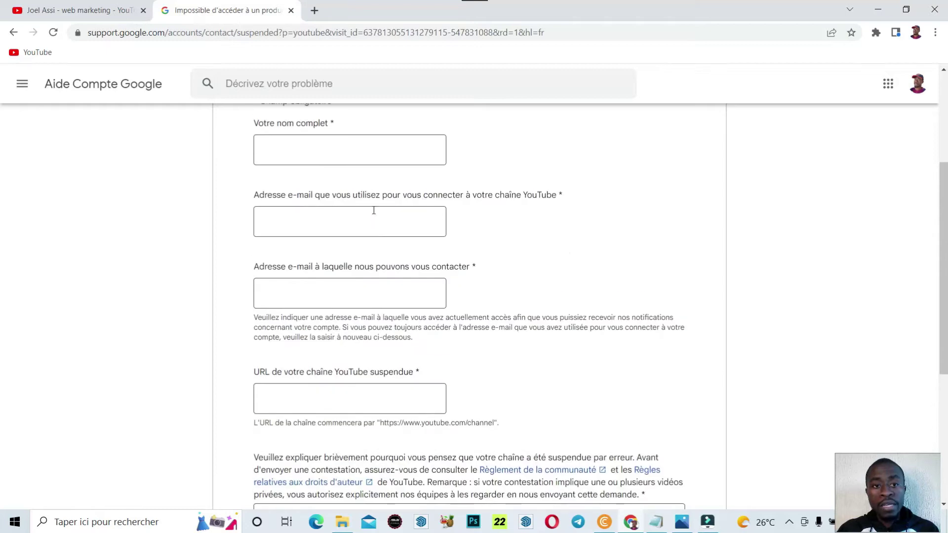
{"action": "scroll", "coordinate": [374, 211], "scroll_direction": "up", "scroll_amount": 1}
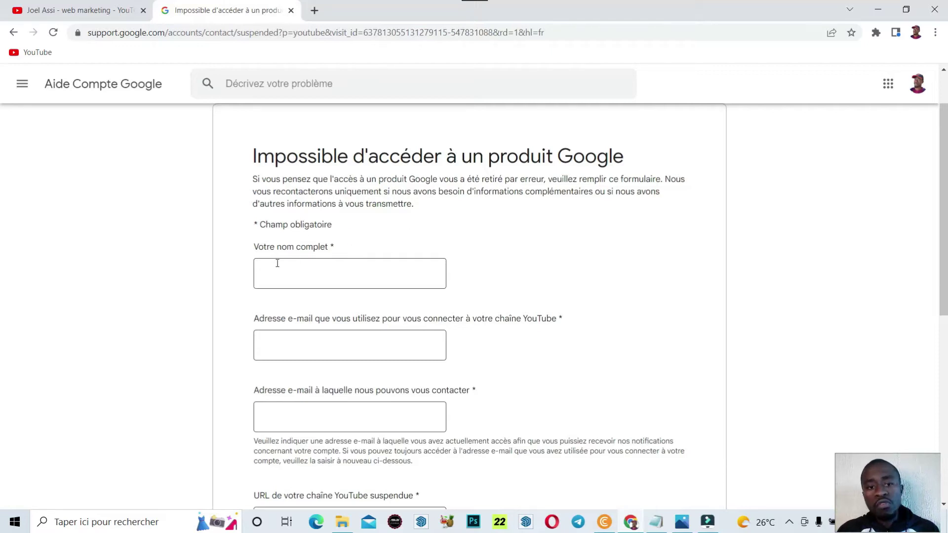
{"action": "scroll", "coordinate": [328, 268], "scroll_direction": "down", "scroll_amount": 1}
{"action": "left_click", "coordinate": [285, 212]}
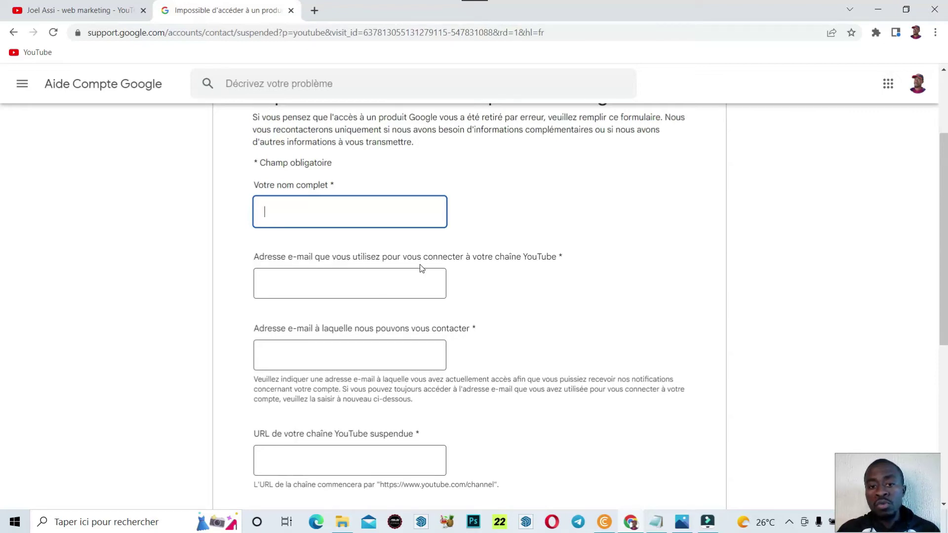
{"action": "left_click", "coordinate": [383, 285]}
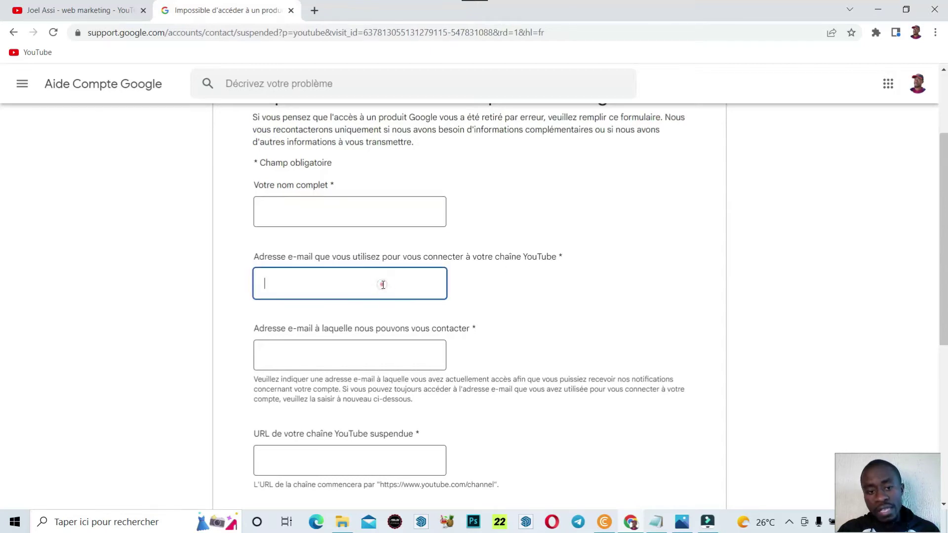
- Review the suspended channel URL field, its format hint, the appeal explanation box and the submission area of the form
{"action": "scroll", "coordinate": [530, 288], "scroll_direction": "down", "scroll_amount": 2}
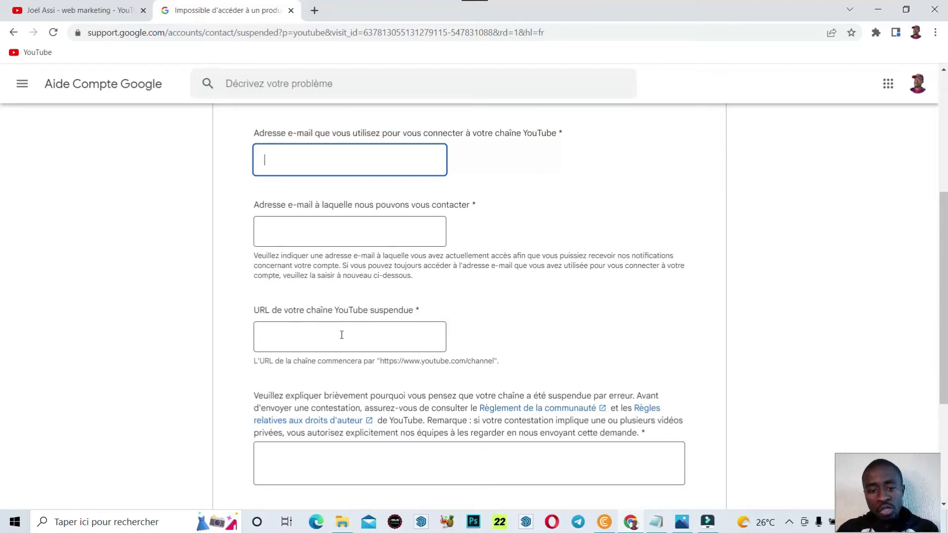
{"action": "left_click_drag", "start_coordinate": [245, 363], "coordinate": [499, 362]}
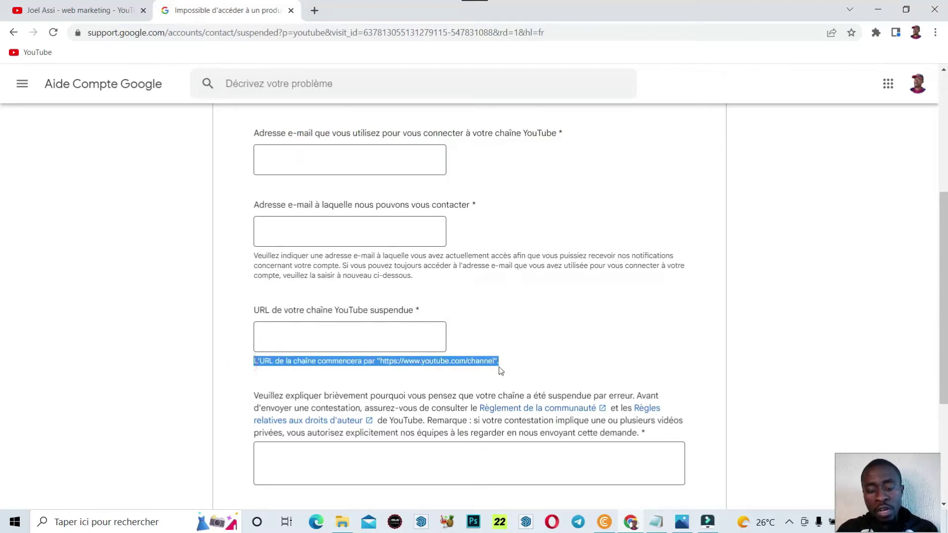
{"action": "scroll", "coordinate": [437, 417], "scroll_direction": "down", "scroll_amount": 2}
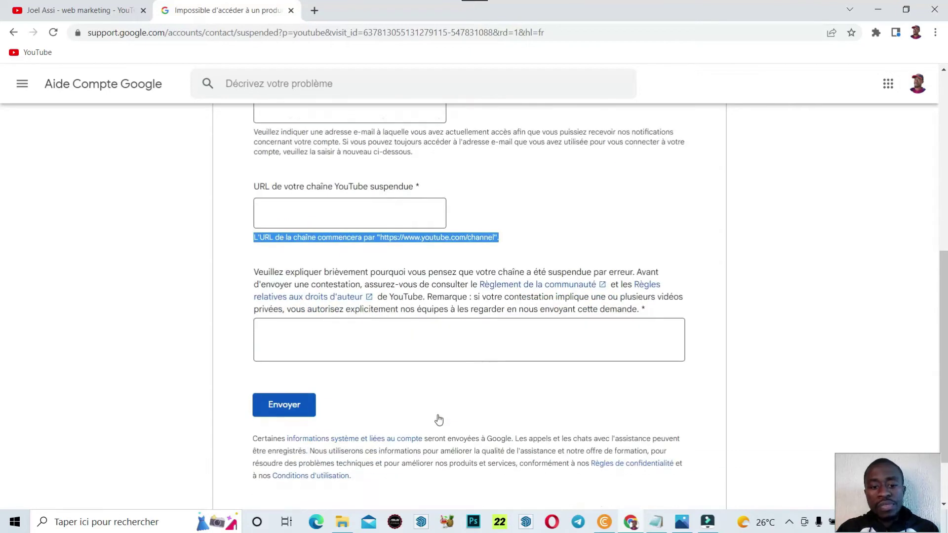
{"action": "left_click", "coordinate": [440, 359]}
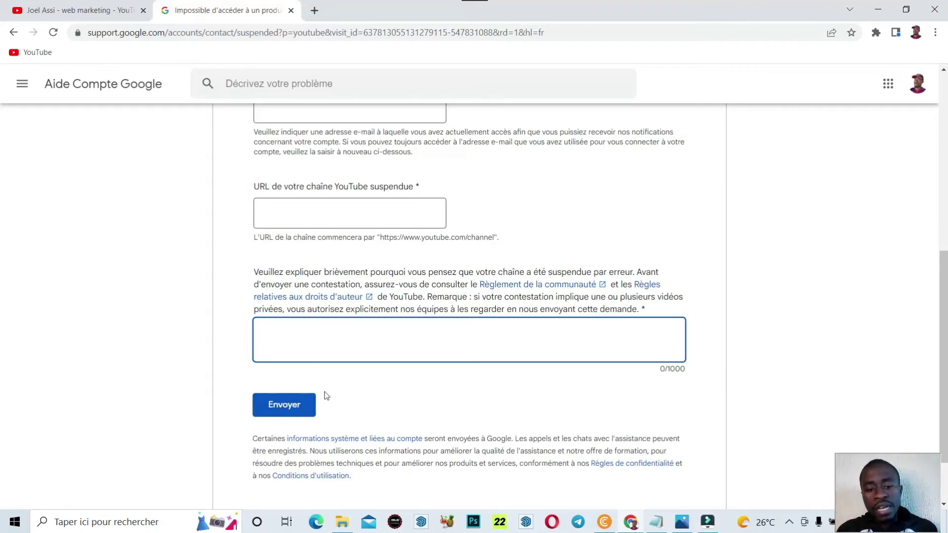
{"action": "scroll", "coordinate": [348, 399], "scroll_direction": "down", "scroll_amount": 2}
{"action": "scroll", "coordinate": [346, 398], "scroll_direction": "up", "scroll_amount": 1}
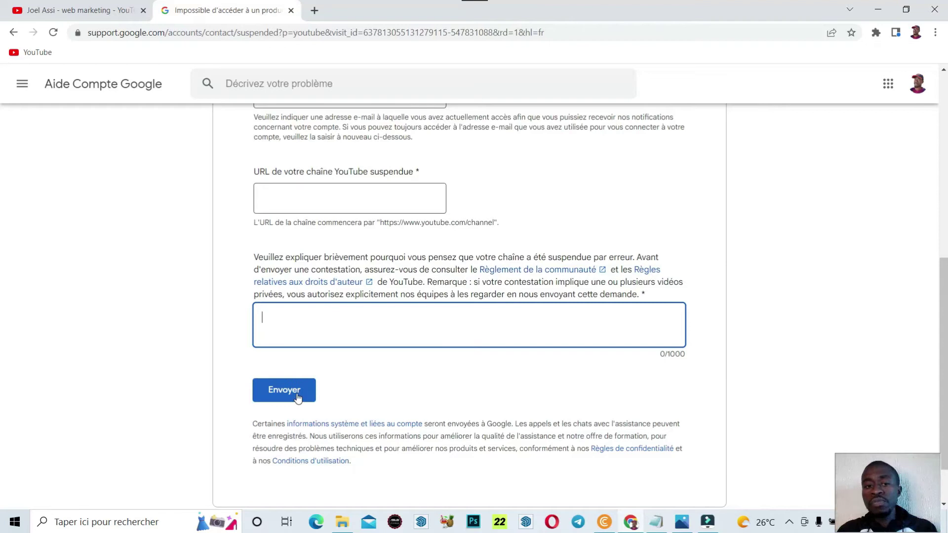
{"action": "scroll", "coordinate": [318, 379], "scroll_direction": "up", "scroll_amount": 5}
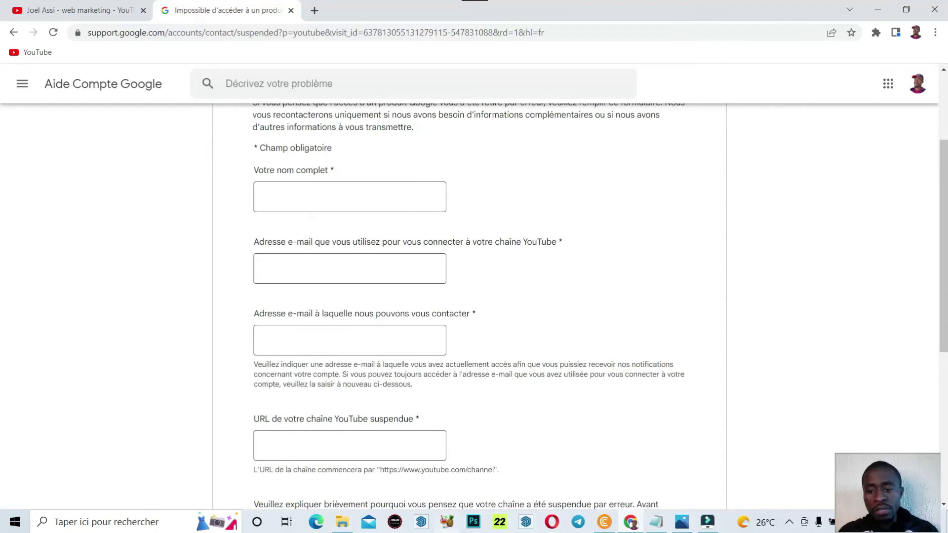
- View the screenshot of the Adobe Acrobat Crack video in the photo viewer and the web marketing channel's videos page in Chrome
{"action": "left_click", "coordinate": [682, 522]}
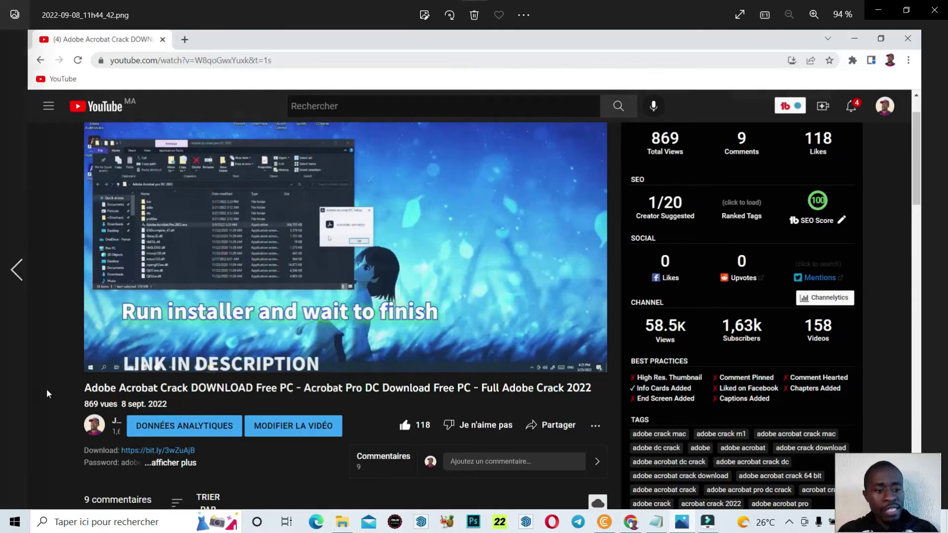
{"action": "left_click", "coordinate": [632, 522]}
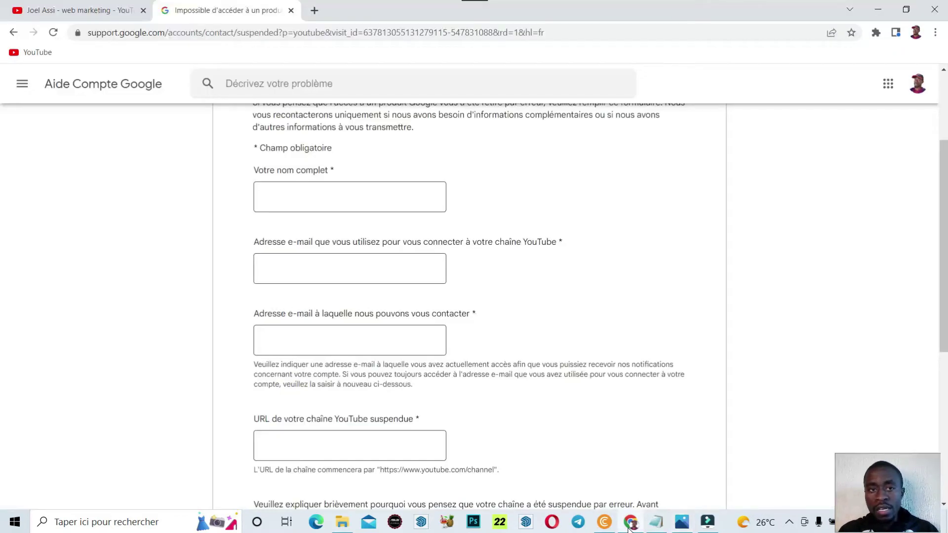
{"action": "left_click", "coordinate": [81, 13]}
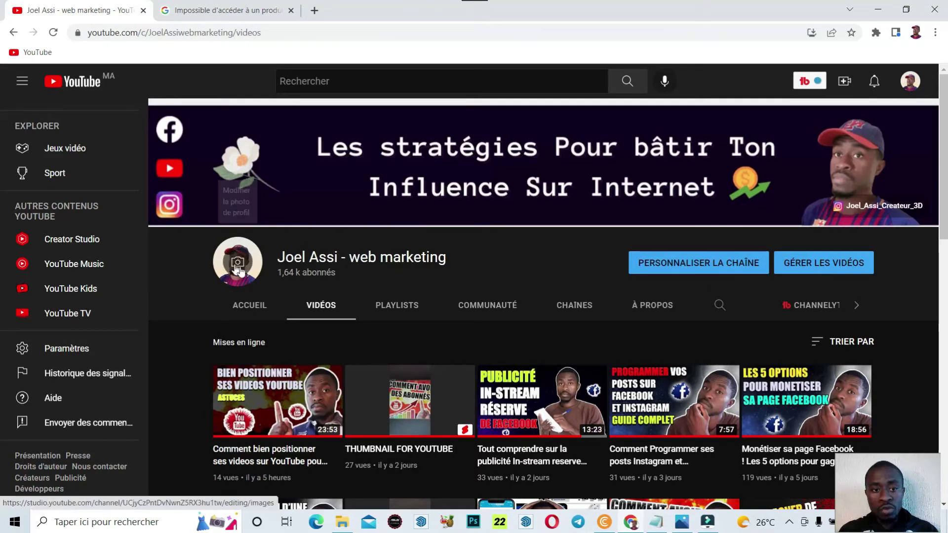
{"action": "key", "text": "alt+Tab"}
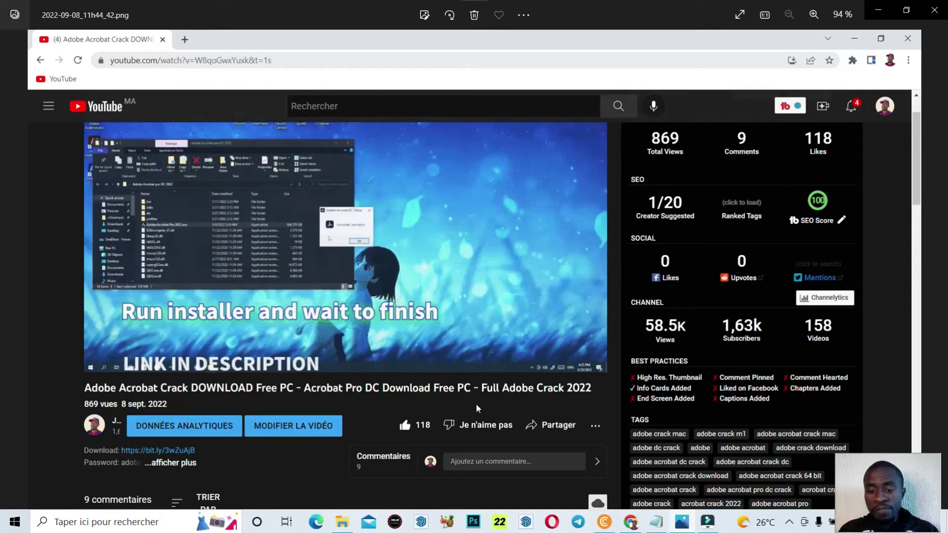
- Switch to the other browser window, read the TeamYouTube conversation on the Twitter profile page, and collapse it
{"action": "left_click", "coordinate": [605, 522]}
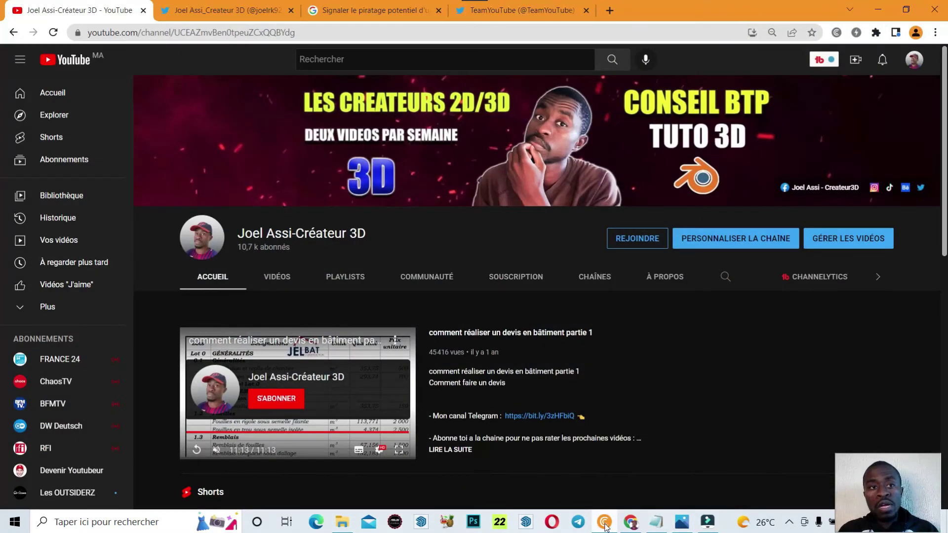
{"action": "left_click", "coordinate": [240, 15]}
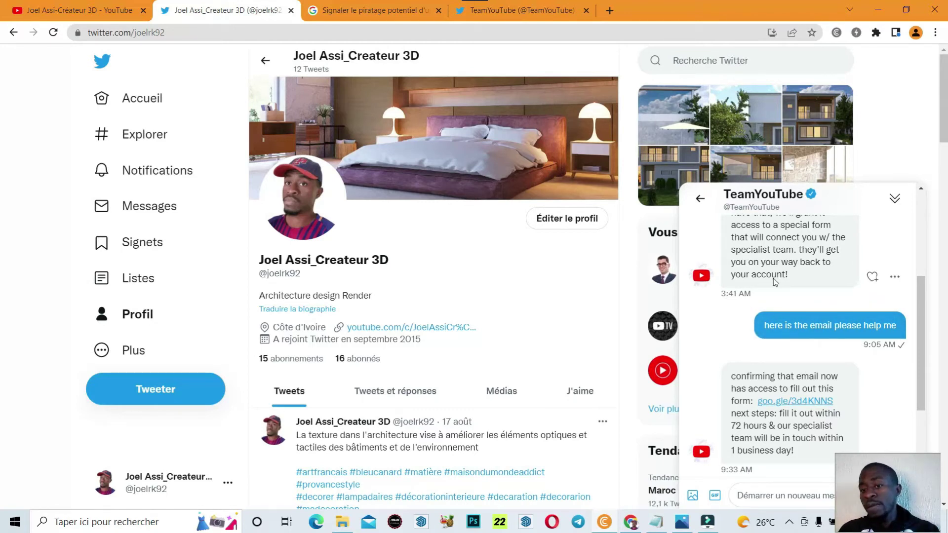
{"action": "left_click", "coordinate": [896, 198]}
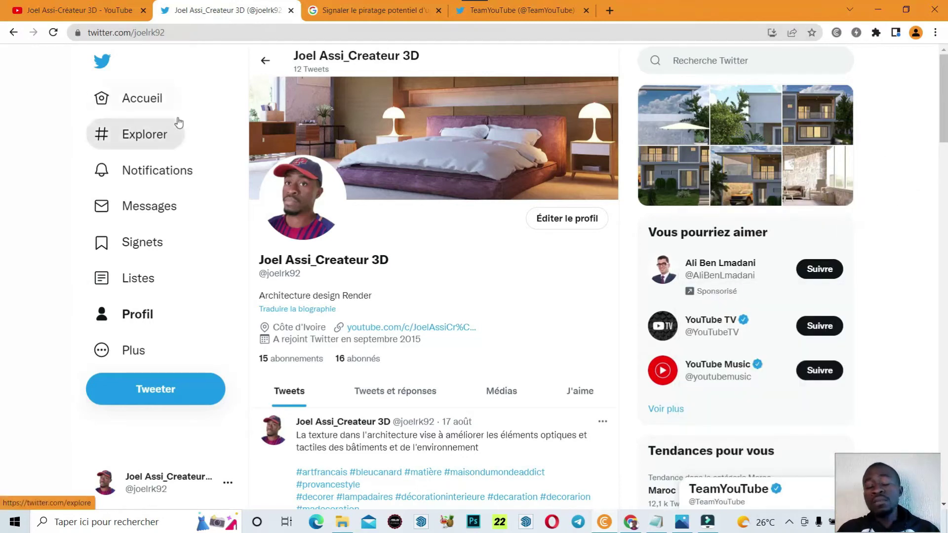
- Open a reply to the 7 September tweet about YouTubeTV trouble on the TeamYouTube Twitter profile
{"action": "left_click", "coordinate": [509, 10]}
{"action": "scroll", "coordinate": [469, 90], "scroll_direction": "up", "scroll_amount": 9}
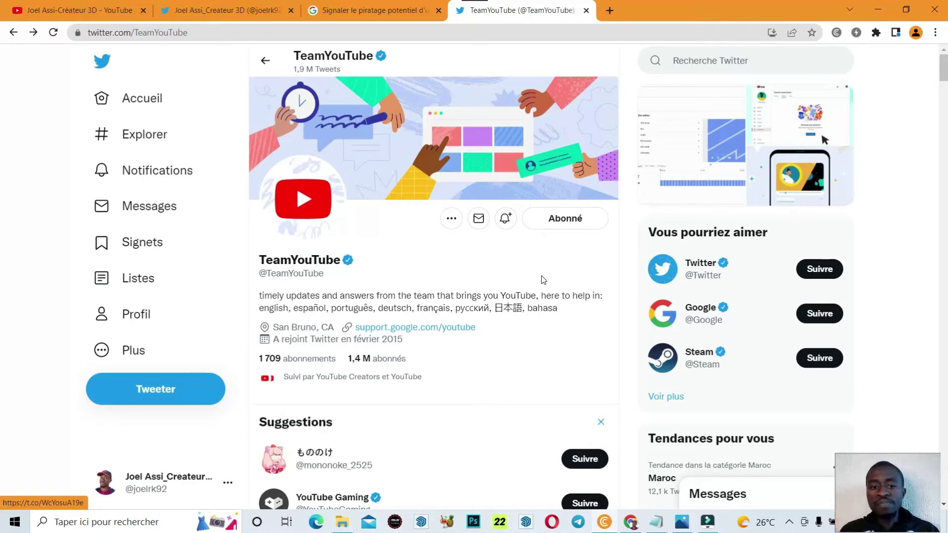
{"action": "scroll", "coordinate": [543, 280], "scroll_direction": "down", "scroll_amount": 8}
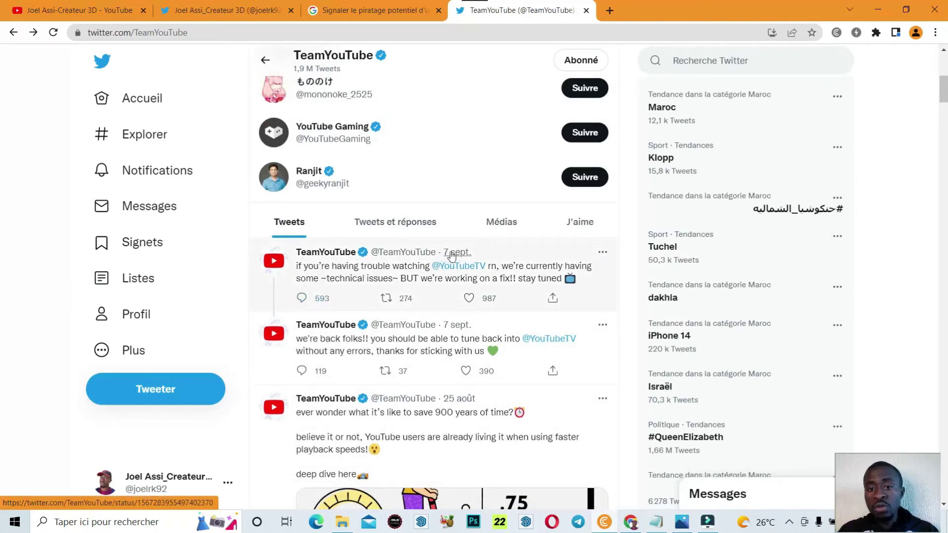
{"action": "left_click", "coordinate": [302, 298]}
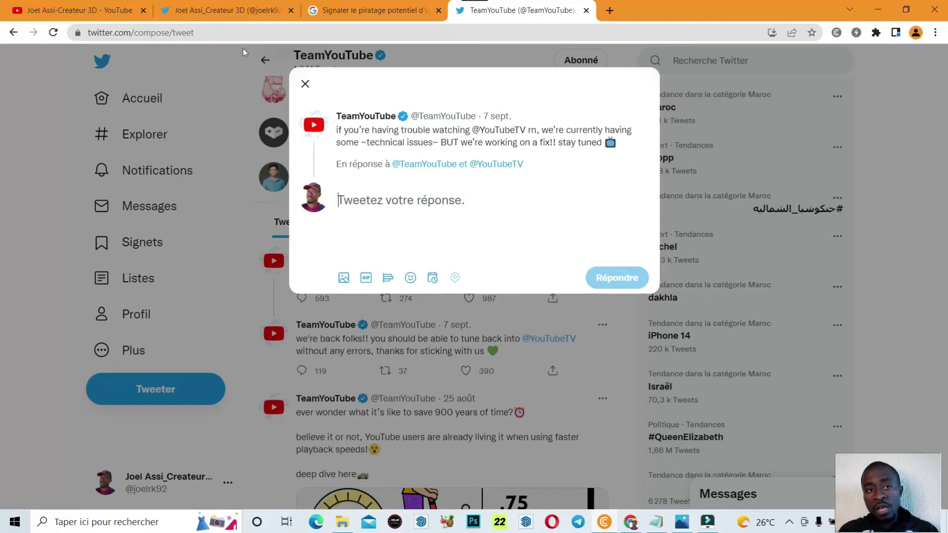
- Return to the personal Twitter profile, reread the direct messages with TeamYouTube, and collapse the conversation
{"action": "left_click", "coordinate": [227, 11]}
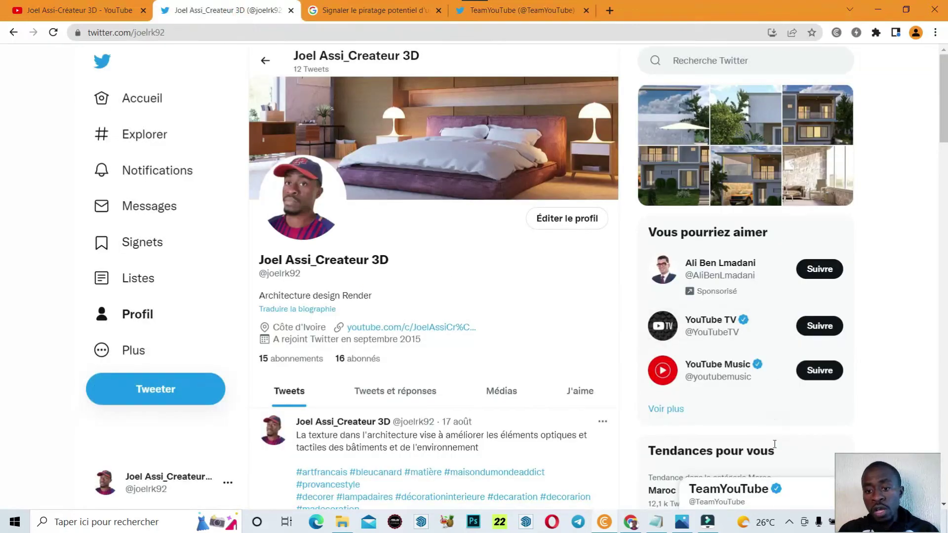
{"action": "left_click", "coordinate": [784, 495]}
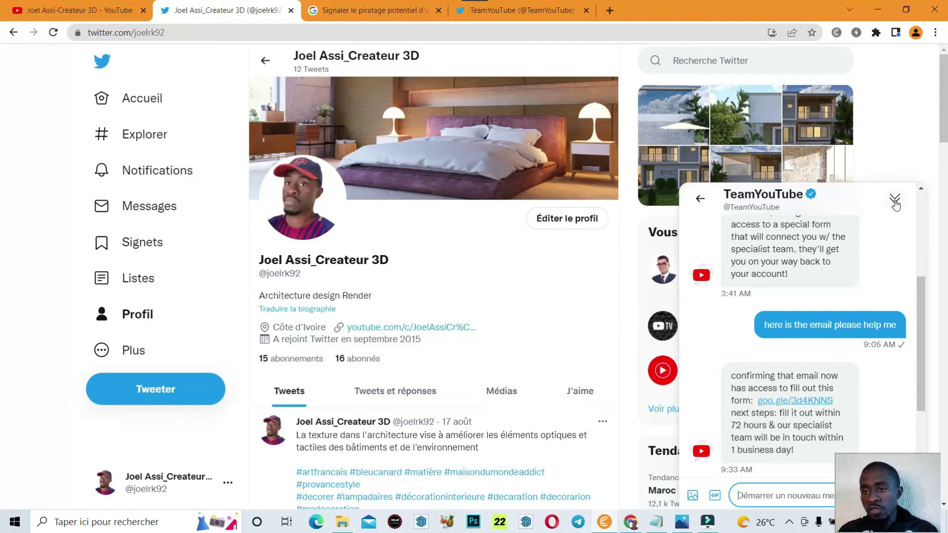
{"action": "left_click", "coordinate": [895, 198]}
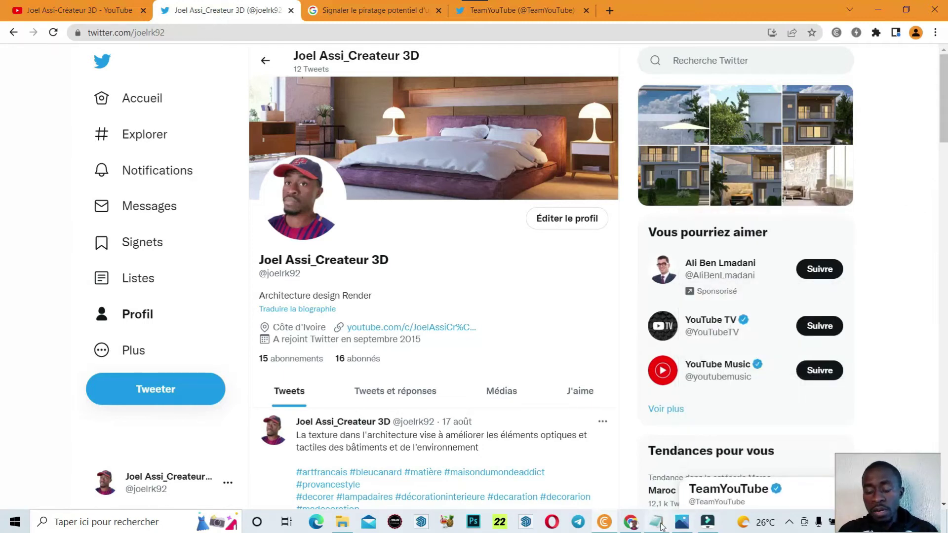
{"action": "mouse_move", "coordinate": [662, 527]}
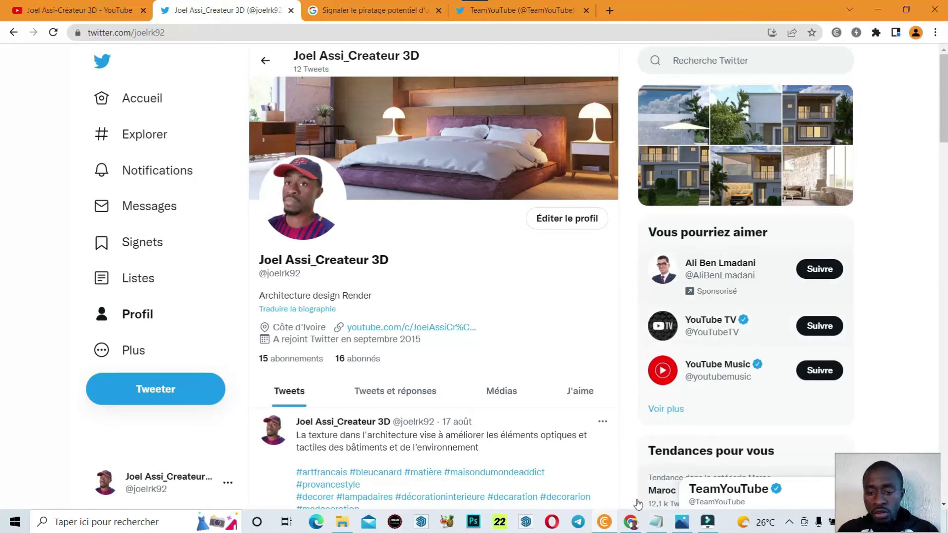
- Switch back to the Chrome window with the suspended account form and look over its fields again
{"action": "left_click", "coordinate": [605, 522]}
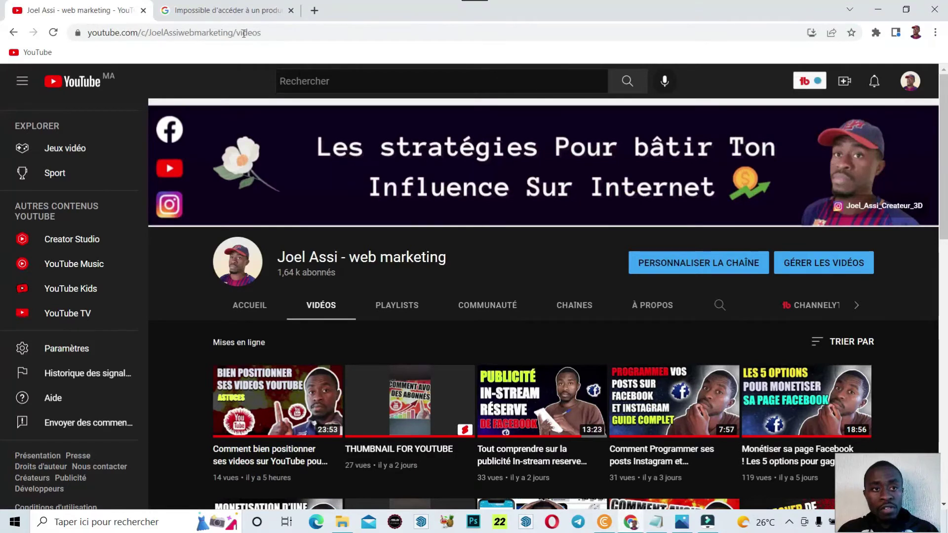
{"action": "left_click", "coordinate": [229, 18]}
{"action": "scroll", "coordinate": [345, 301], "scroll_direction": "down", "scroll_amount": 4}
{"action": "scroll", "coordinate": [346, 300], "scroll_direction": "up", "scroll_amount": 2}
{"action": "scroll", "coordinate": [345, 300], "scroll_direction": "up", "scroll_amount": 1}
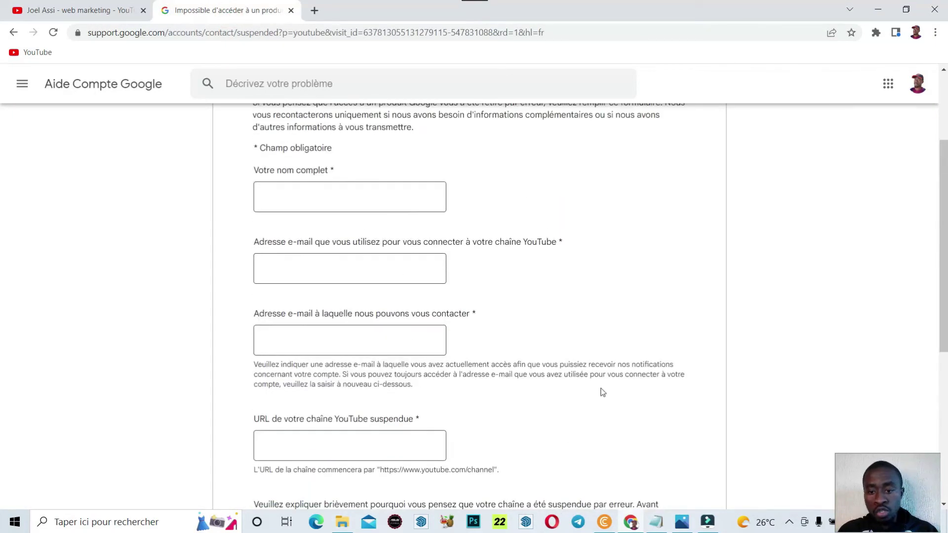
- Look at the YouTube hijacking report form and the TeamYouTube reply window in the other browser, then expand the TeamYouTube conversation on Twitter
{"action": "left_click", "coordinate": [605, 523]}
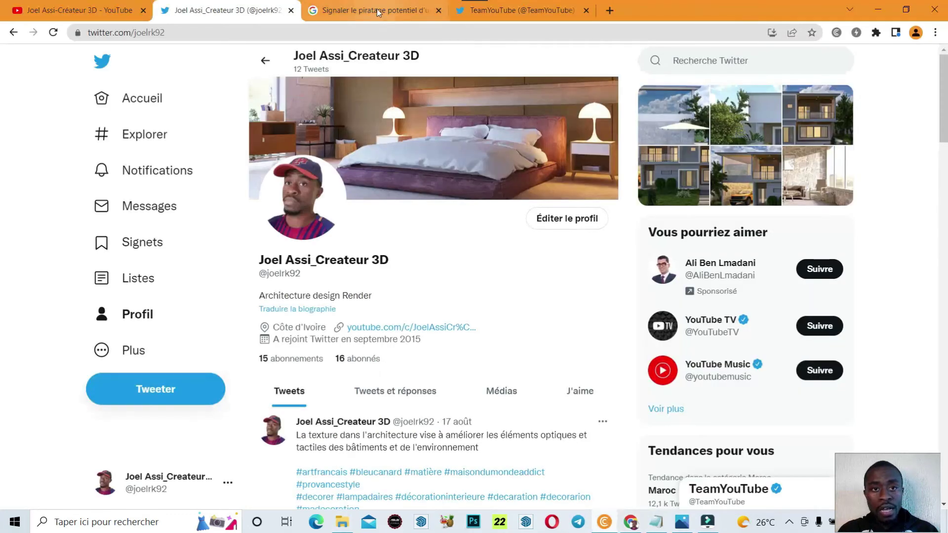
{"action": "left_click", "coordinate": [376, 11]}
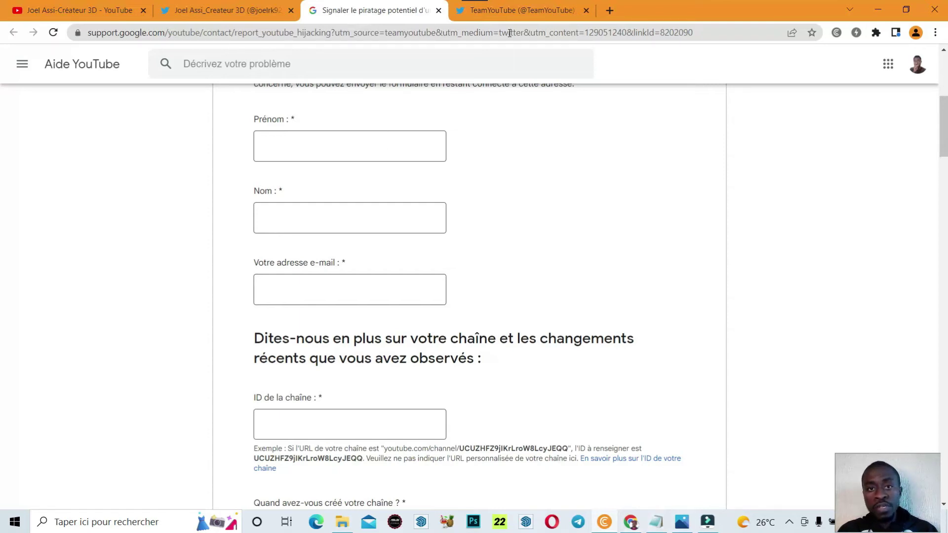
{"action": "left_click", "coordinate": [509, 10]}
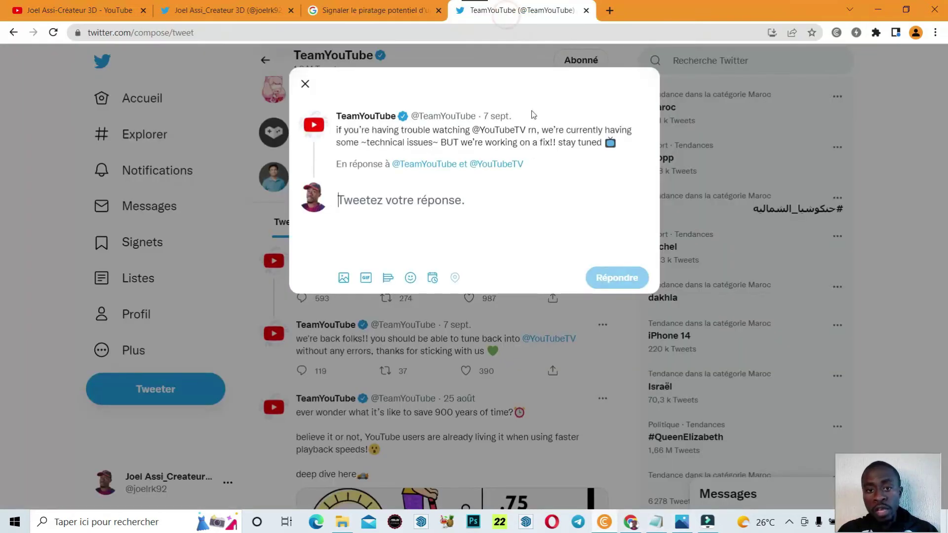
{"action": "left_click", "coordinate": [249, 5]}
{"action": "left_click", "coordinate": [755, 496]}
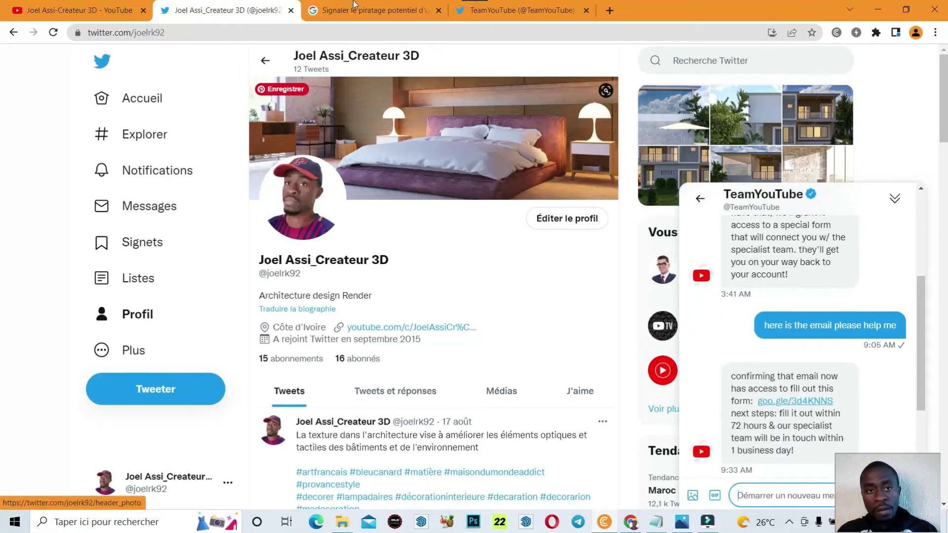
- Go back to the YouTube hijacking report form and highlight the example channel URL and its ID part under the channel ID field
{"action": "left_click", "coordinate": [379, 5]}
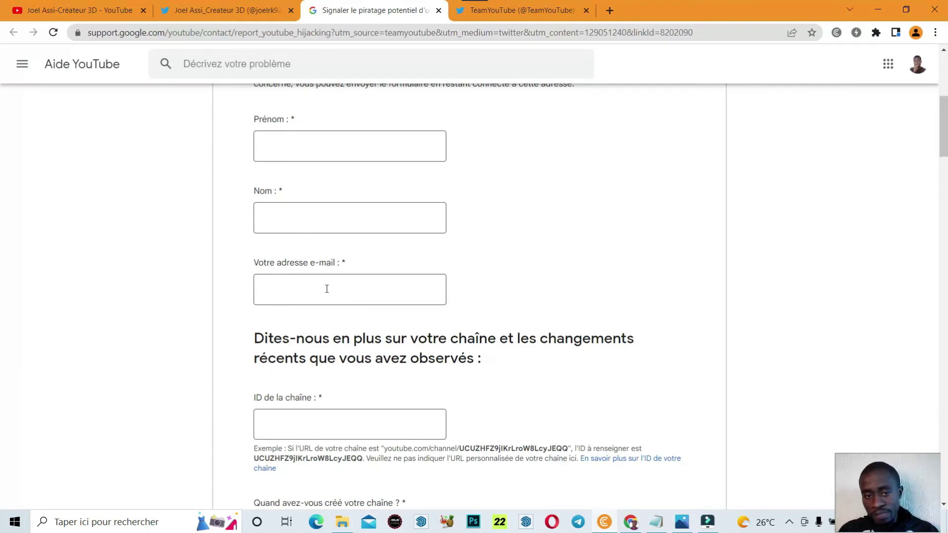
{"action": "scroll", "coordinate": [257, 295], "scroll_direction": "down", "scroll_amount": 2}
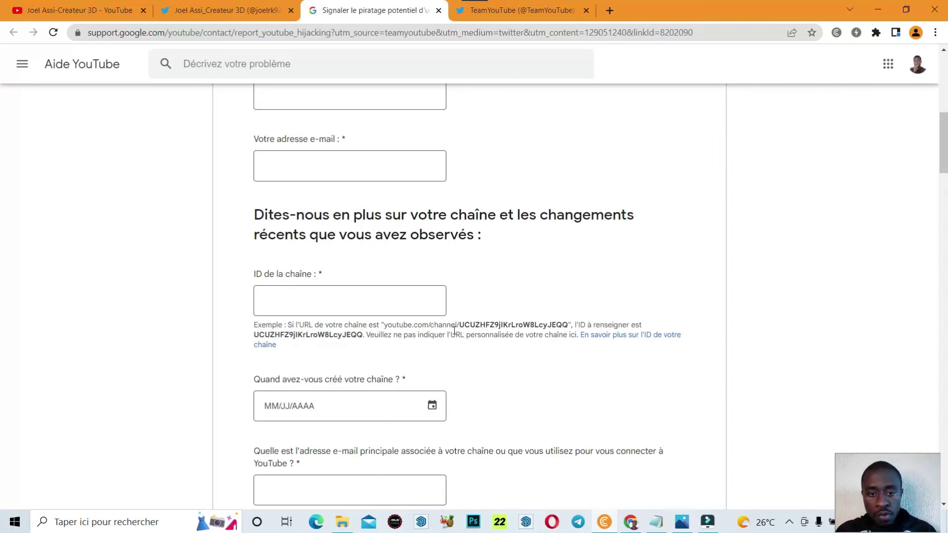
{"action": "left_click_drag", "start_coordinate": [383, 326], "coordinate": [573, 325]}
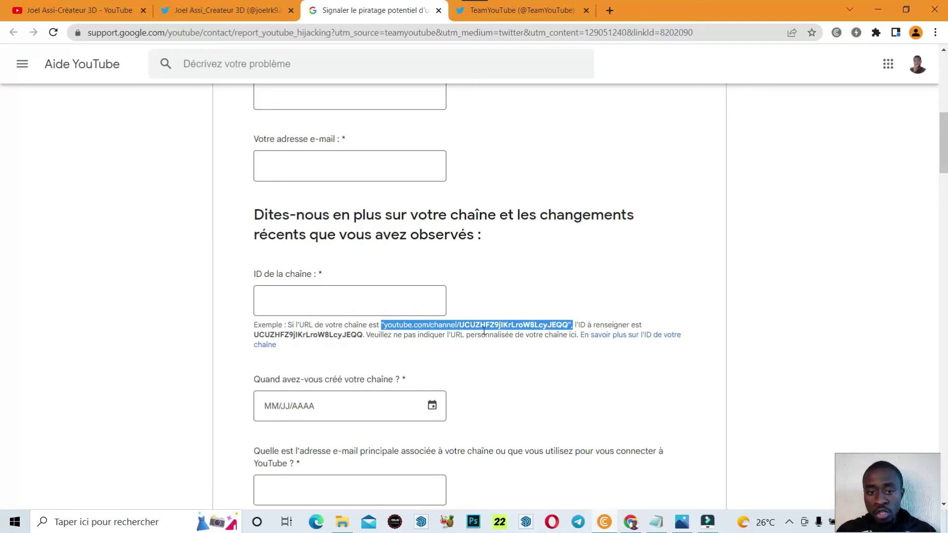
{"action": "left_click", "coordinate": [461, 326]}
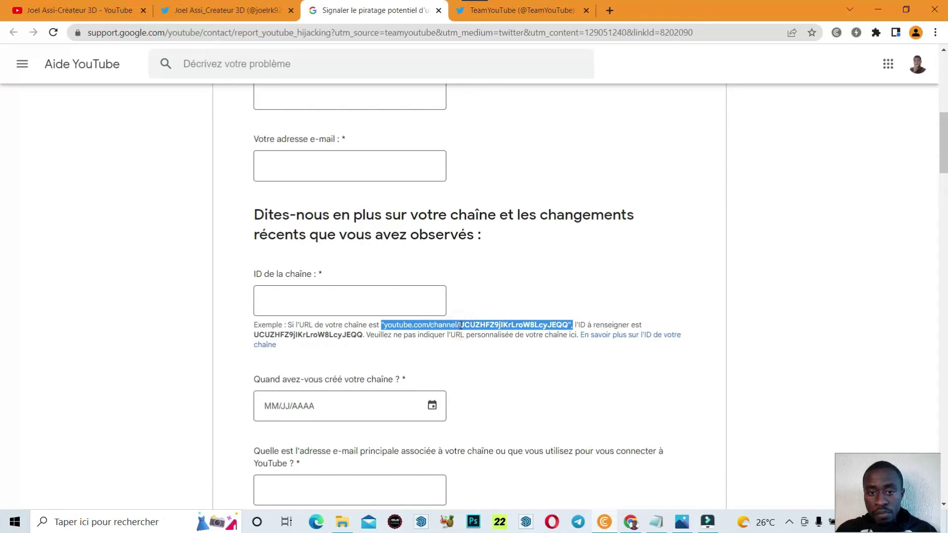
{"action": "left_click_drag", "start_coordinate": [460, 326], "coordinate": [571, 325]}
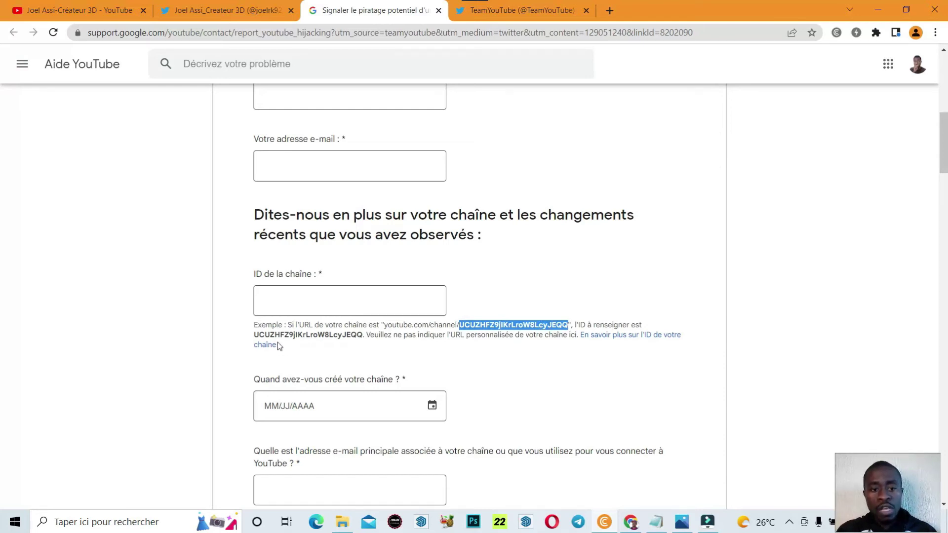
- Check the channel's creation date for the form on the YouTube channel's À propos page
{"action": "scroll", "coordinate": [558, 355], "scroll_direction": "down", "scroll_amount": 4}
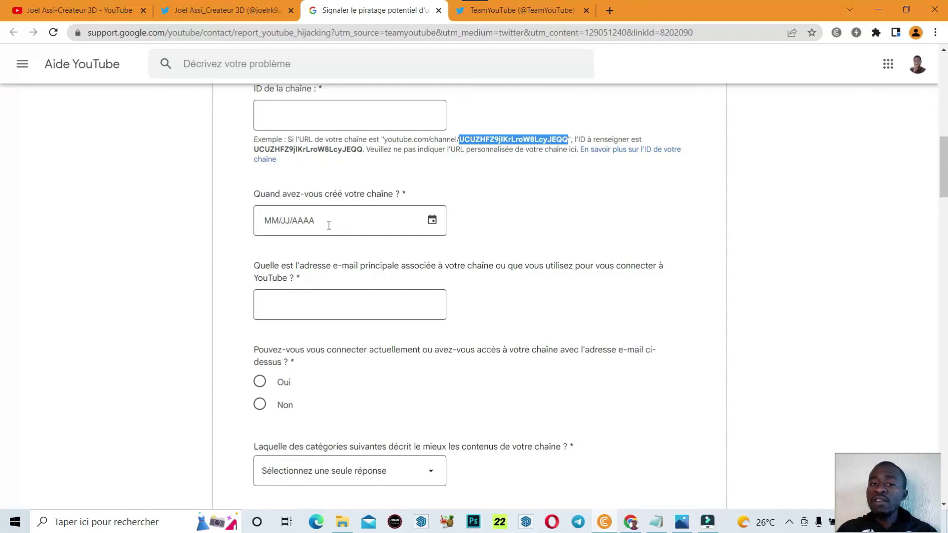
{"action": "left_click", "coordinate": [73, 11]}
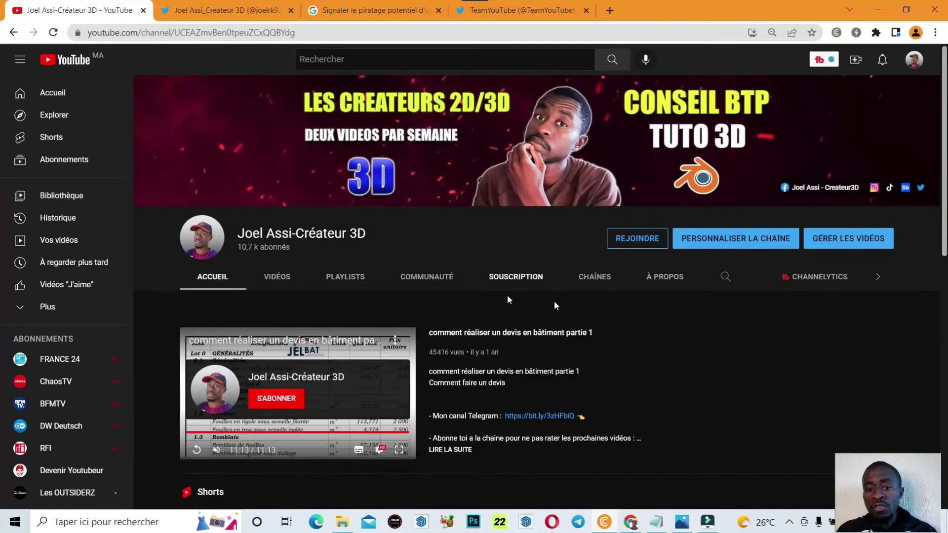
{"action": "left_click", "coordinate": [659, 276]}
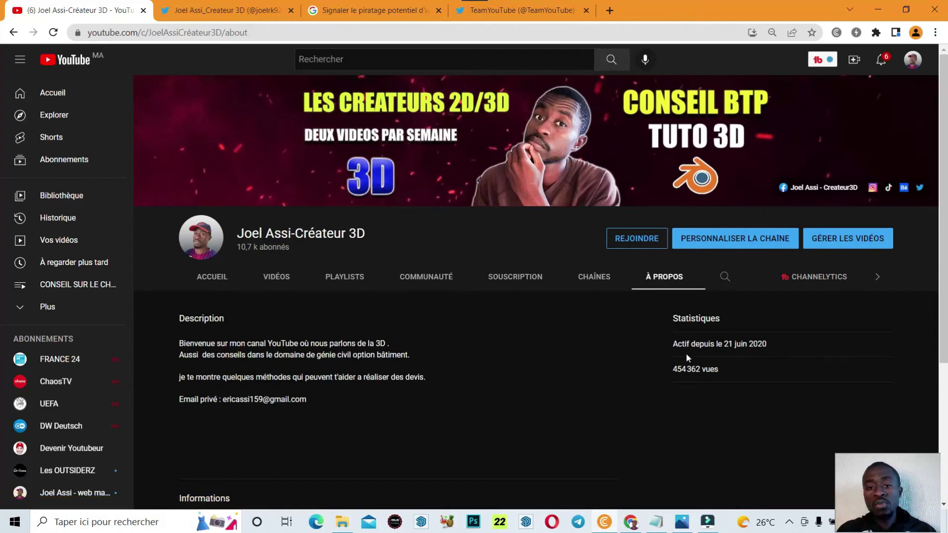
- Return to the hijacking report form and look at the field for the channel's primary e-mail address, leaving it empty
{"action": "left_click", "coordinate": [381, 10]}
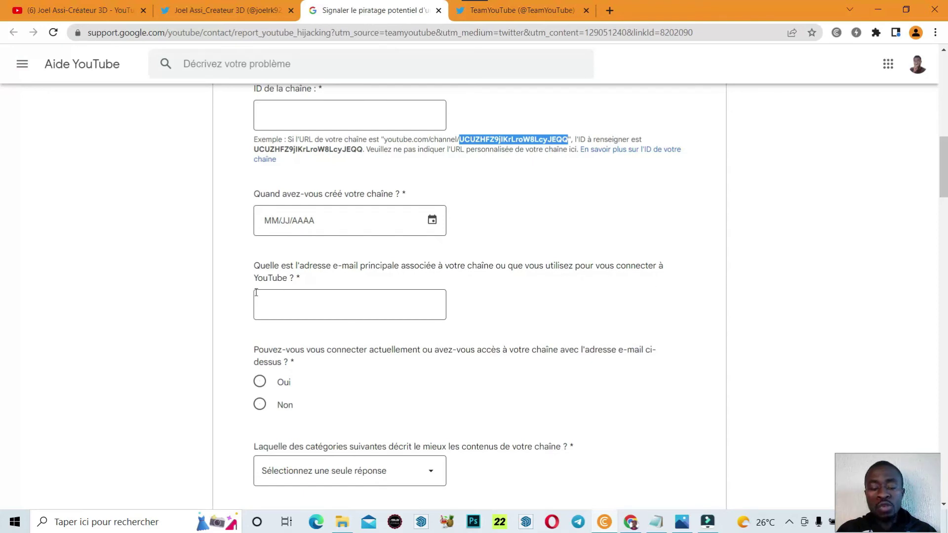
{"action": "left_click", "coordinate": [285, 298]}
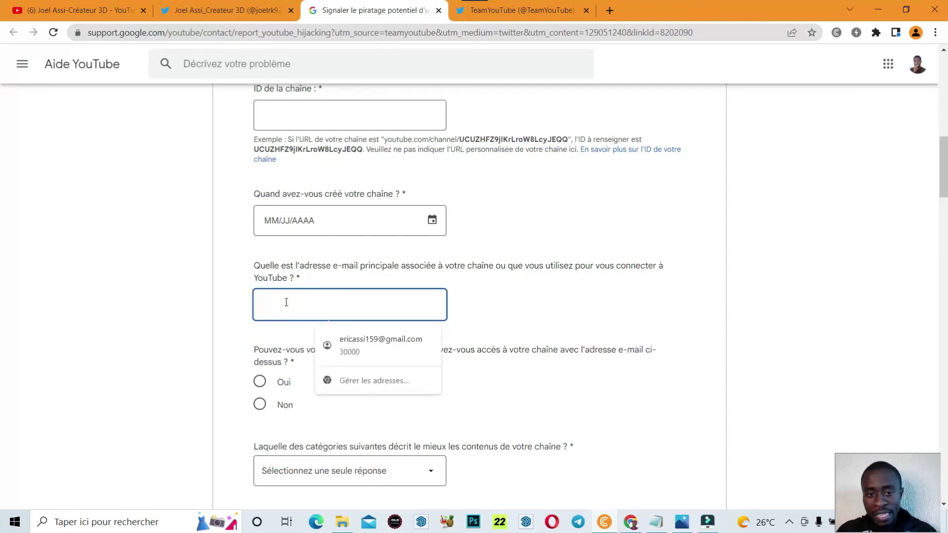
{"action": "left_click", "coordinate": [489, 315]}
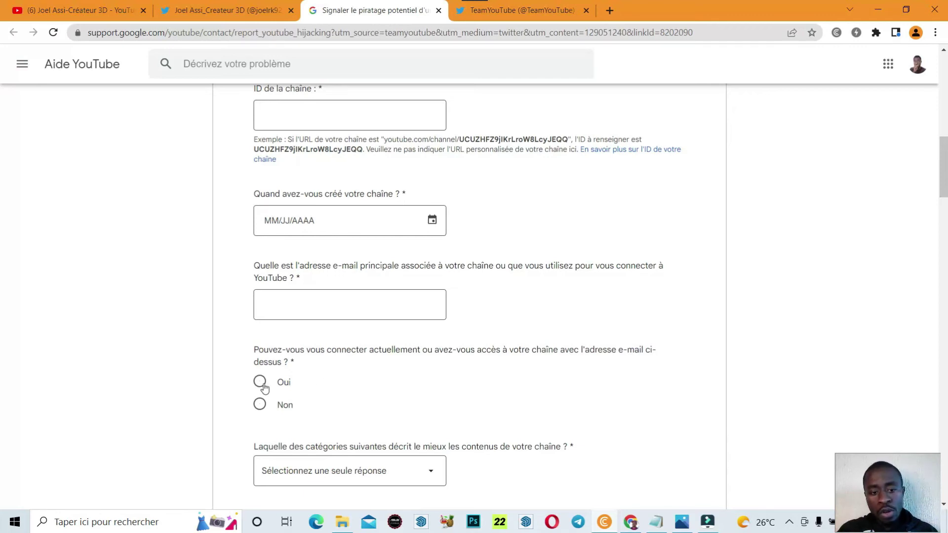
- Set the category that best describes the channel's content to Autre
{"action": "scroll", "coordinate": [404, 307], "scroll_direction": "down", "scroll_amount": 5}
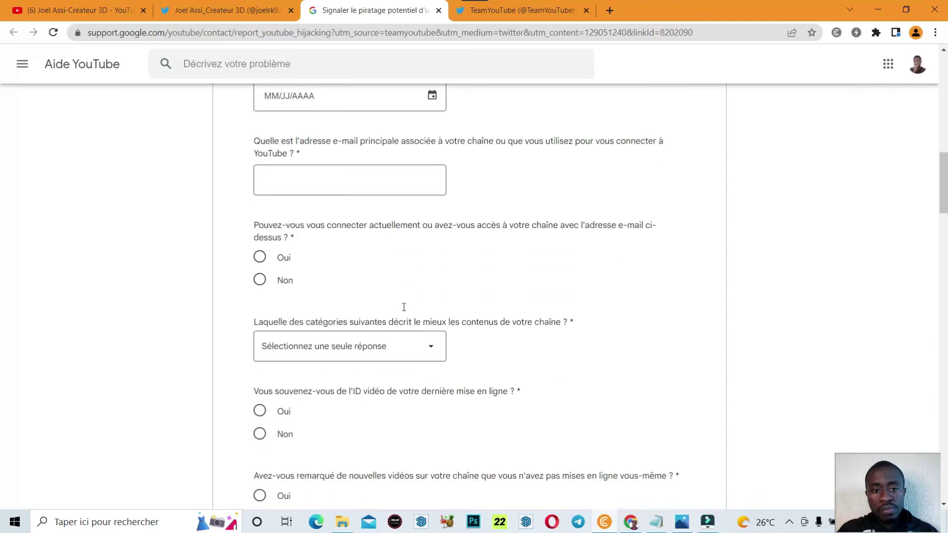
{"action": "scroll", "coordinate": [404, 307], "scroll_direction": "down", "scroll_amount": 1}
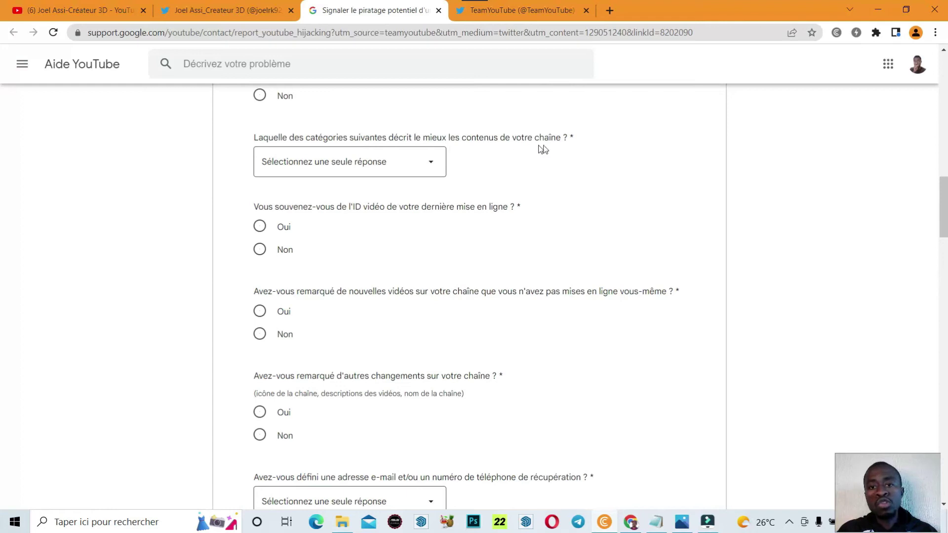
{"action": "left_click", "coordinate": [433, 164]}
{"action": "scroll", "coordinate": [363, 239], "scroll_direction": "down", "scroll_amount": 2}
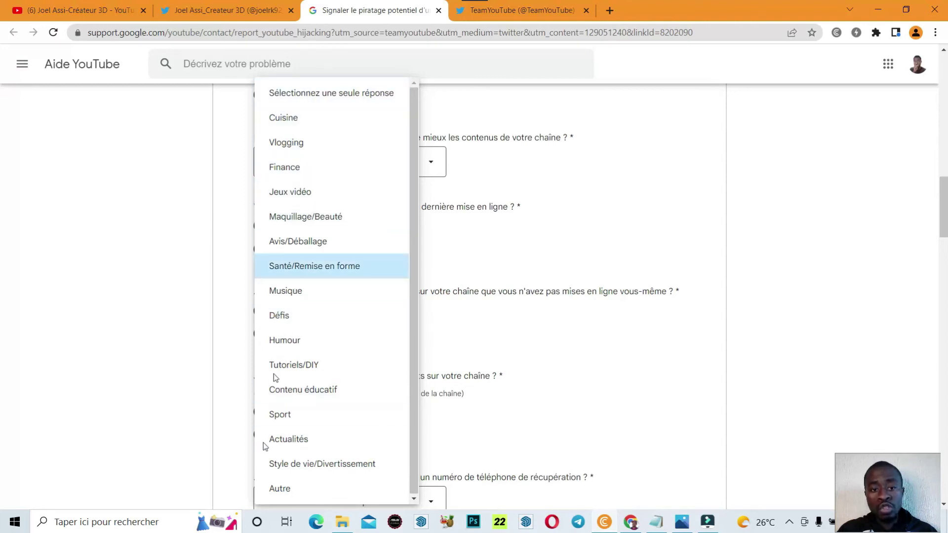
{"action": "left_click", "coordinate": [291, 489]}
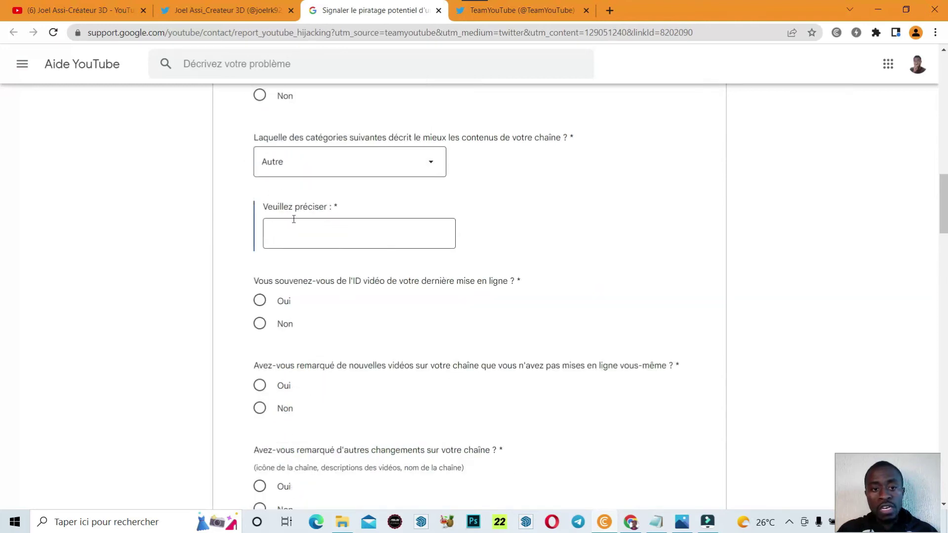
- Look over the video ID question, then highlight the channel ID and full URL in the example again
{"action": "scroll", "coordinate": [537, 235], "scroll_direction": "down", "scroll_amount": 3}
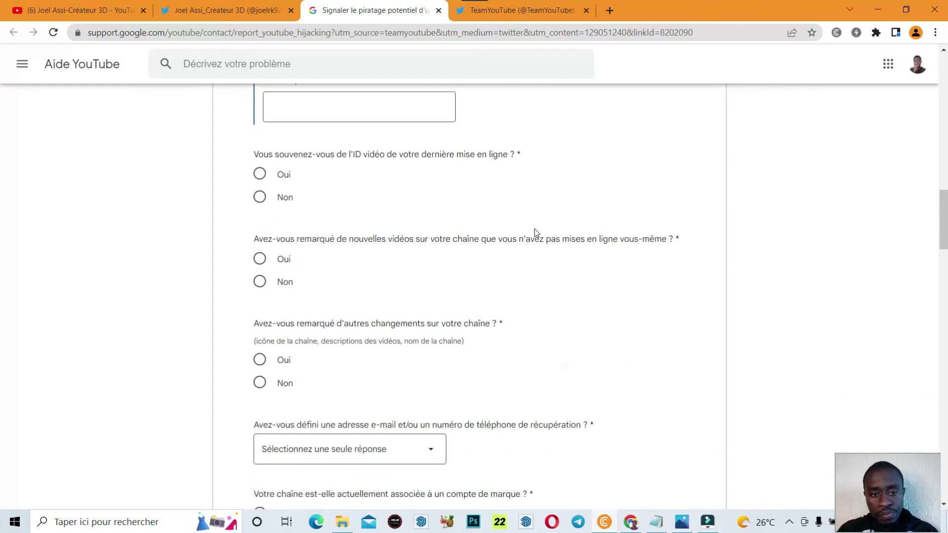
{"action": "scroll", "coordinate": [514, 227], "scroll_direction": "up", "scroll_amount": 1}
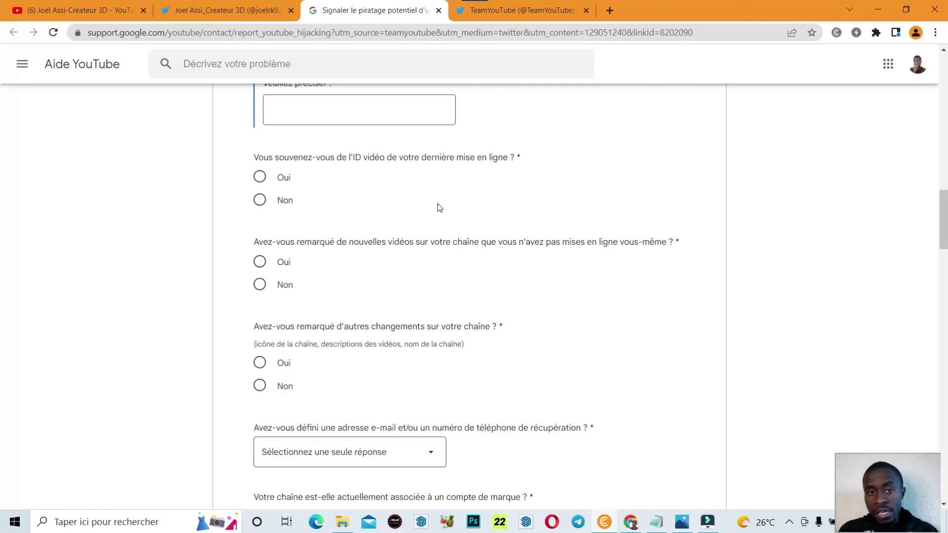
{"action": "scroll", "coordinate": [437, 204], "scroll_direction": "up", "scroll_amount": 10}
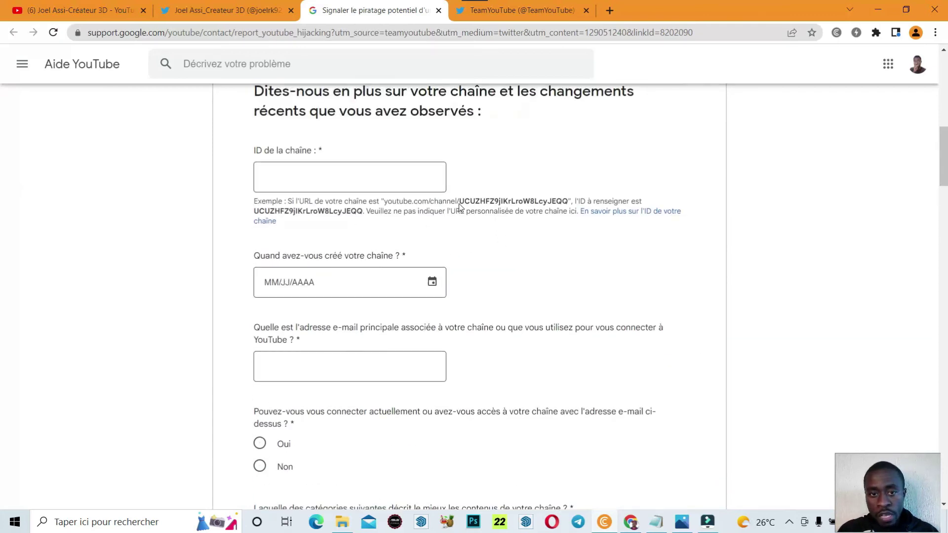
{"action": "left_click_drag", "start_coordinate": [459, 201], "coordinate": [568, 201]}
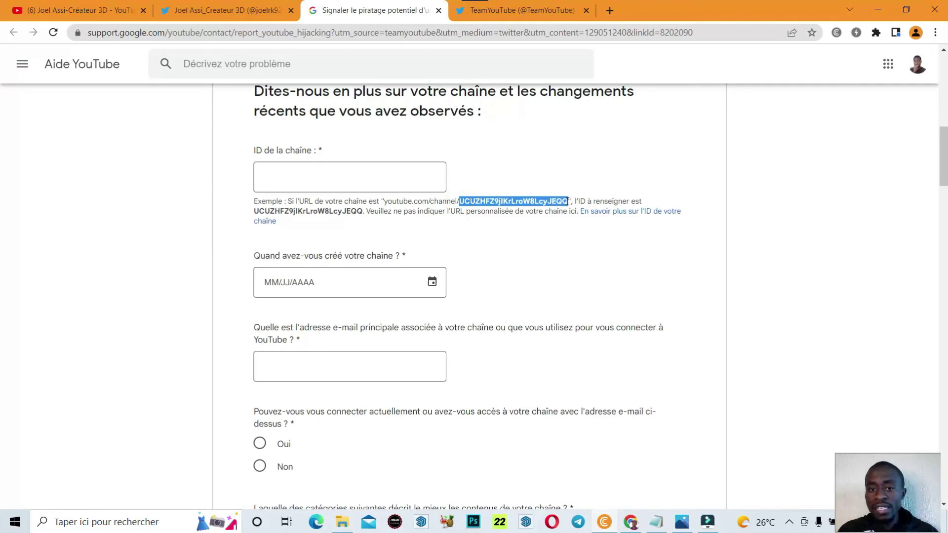
{"action": "left_click_drag", "start_coordinate": [380, 203], "coordinate": [568, 203]}
{"action": "scroll", "coordinate": [456, 289], "scroll_direction": "down", "scroll_amount": 10}
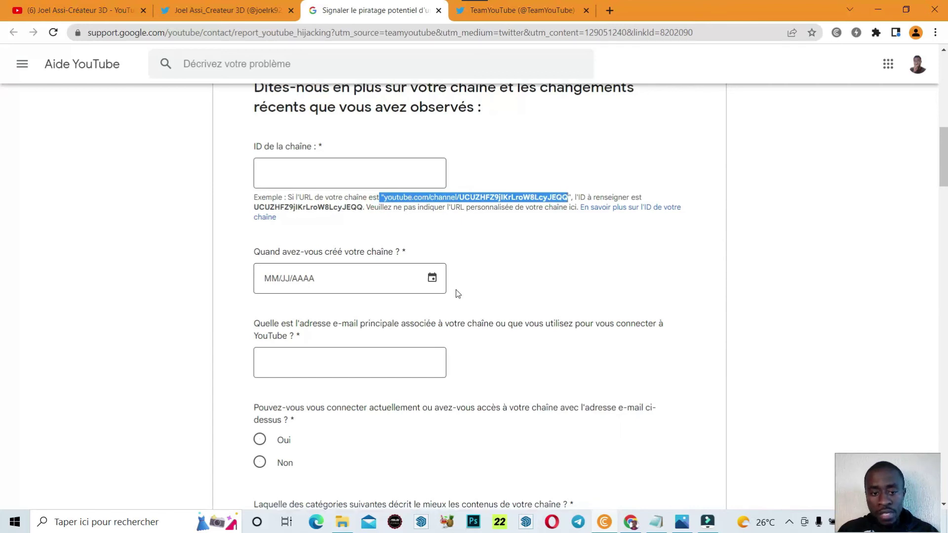
- Answer Oui to remembering the last upload's video ID and look at the suggestions for the ID field without filling it in
{"action": "scroll", "coordinate": [455, 289], "scroll_direction": "down", "scroll_amount": 2}
{"action": "scroll", "coordinate": [456, 289], "scroll_direction": "up", "scroll_amount": 3}
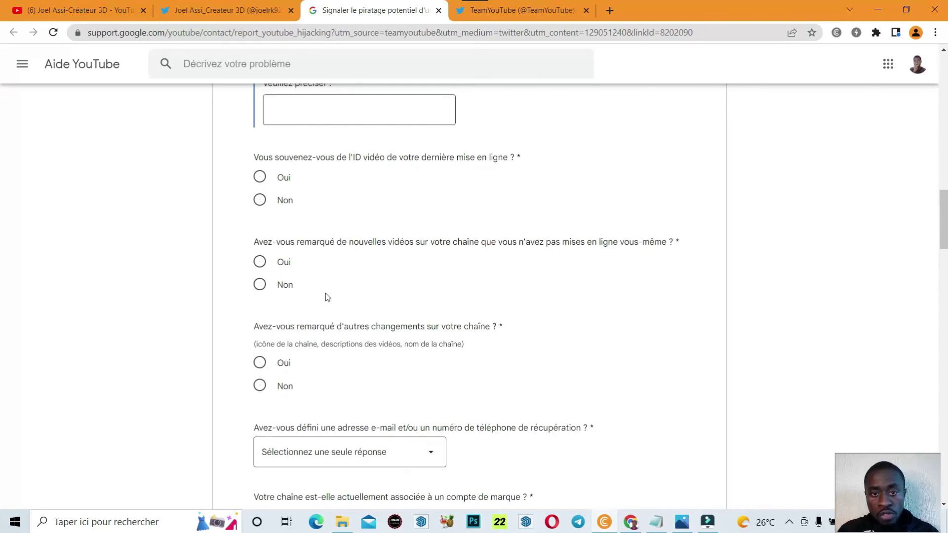
{"action": "scroll", "coordinate": [327, 297], "scroll_direction": "up", "scroll_amount": 4}
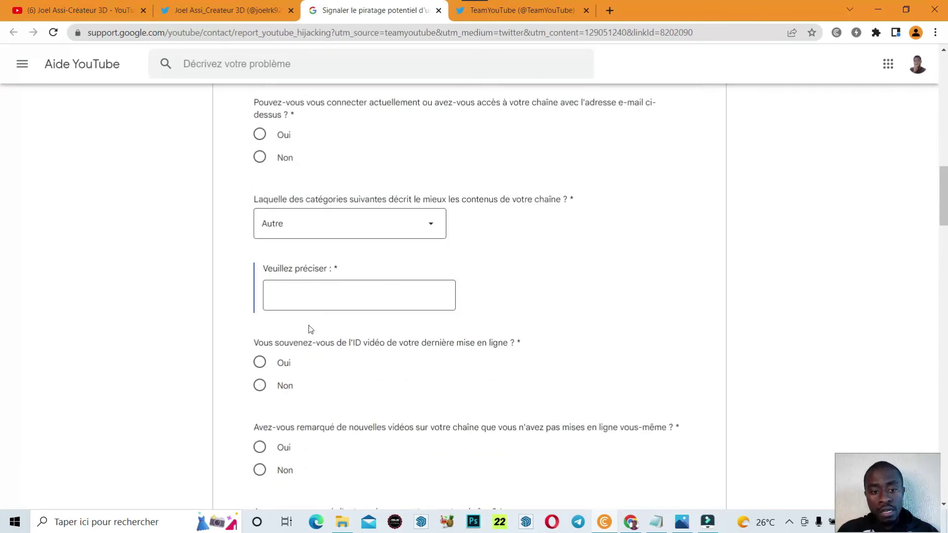
{"action": "scroll", "coordinate": [286, 337], "scroll_direction": "down", "scroll_amount": 1}
{"action": "scroll", "coordinate": [296, 321], "scroll_direction": "down", "scroll_amount": 1}
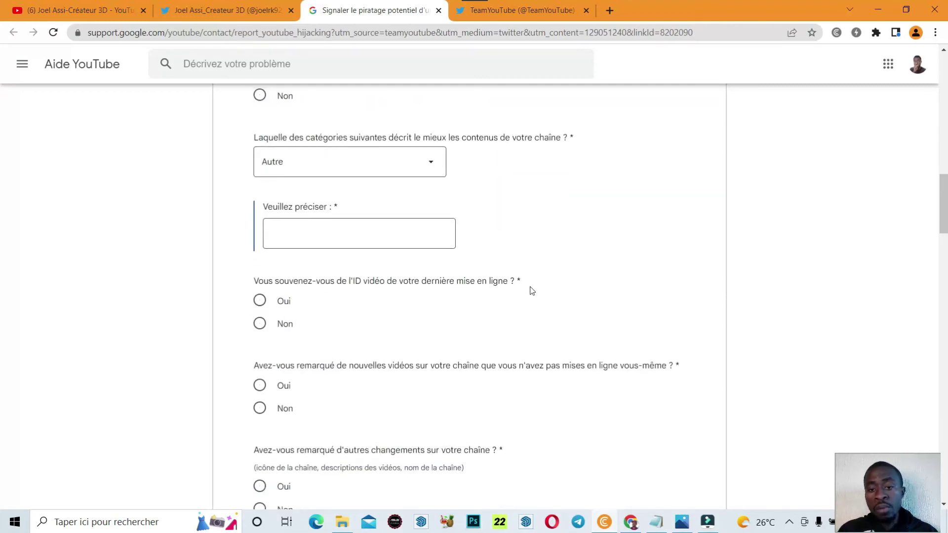
{"action": "left_click", "coordinate": [265, 303]}
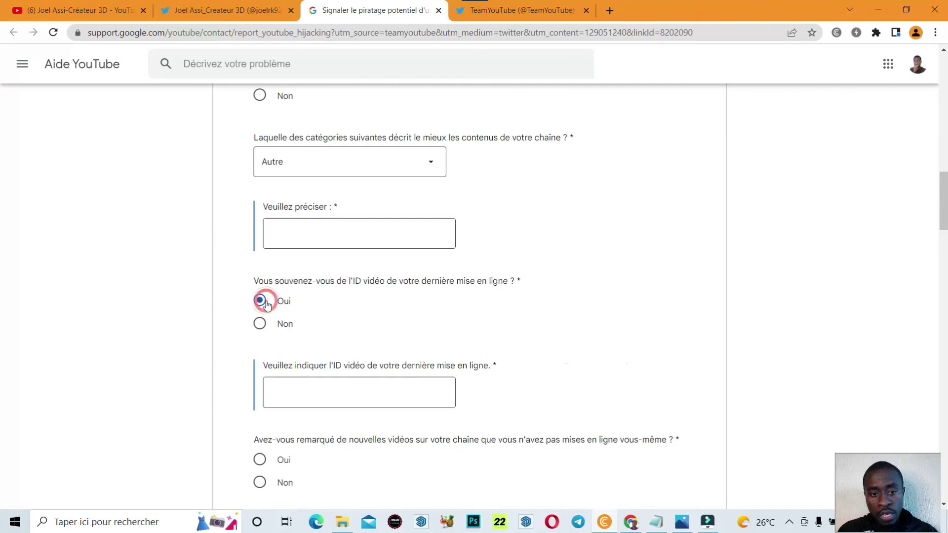
{"action": "left_click", "coordinate": [308, 389]}
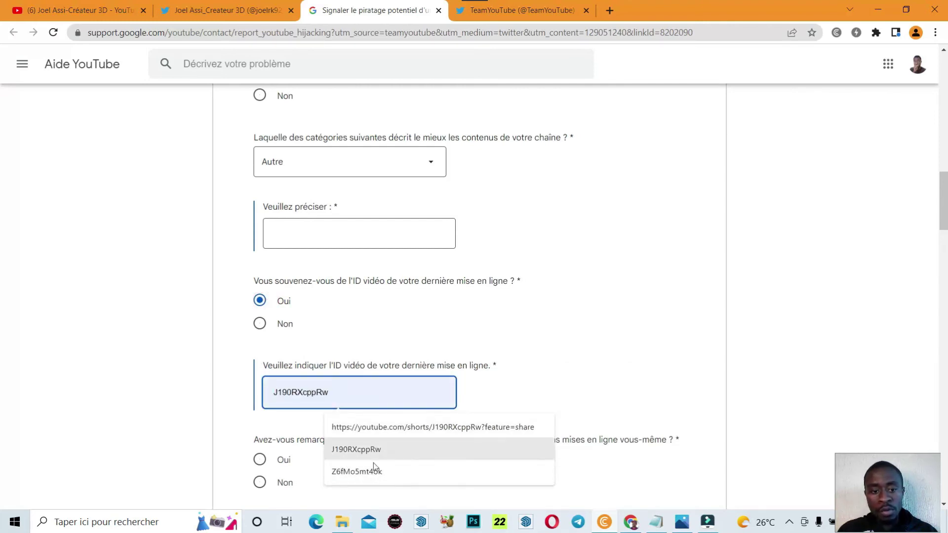
{"action": "left_click", "coordinate": [586, 349]}
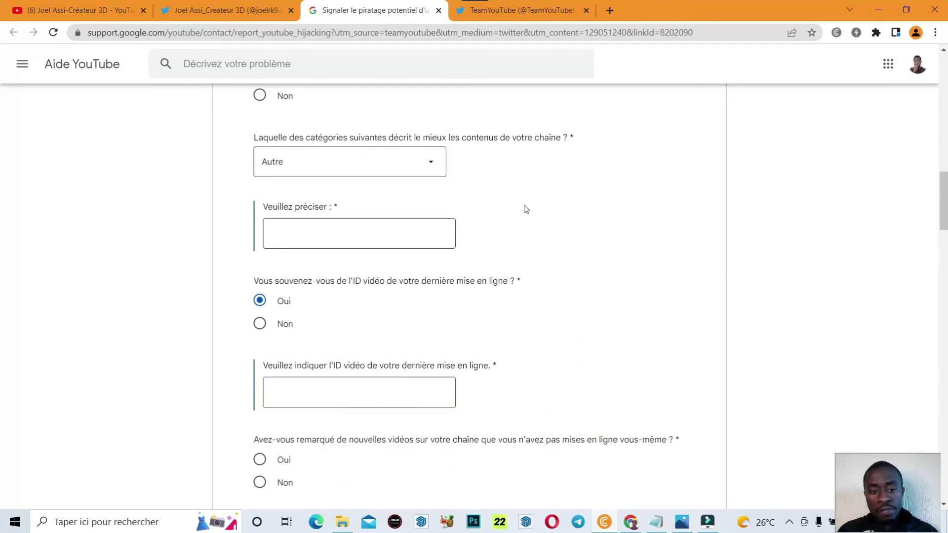
- Look at the screenshot of the Adobe Acrobat crack video in the image viewer, then return to the hijacking form in the browser
{"action": "scroll", "coordinate": [526, 208], "scroll_direction": "up", "scroll_amount": 1}
{"action": "scroll", "coordinate": [525, 207], "scroll_direction": "down", "scroll_amount": 3}
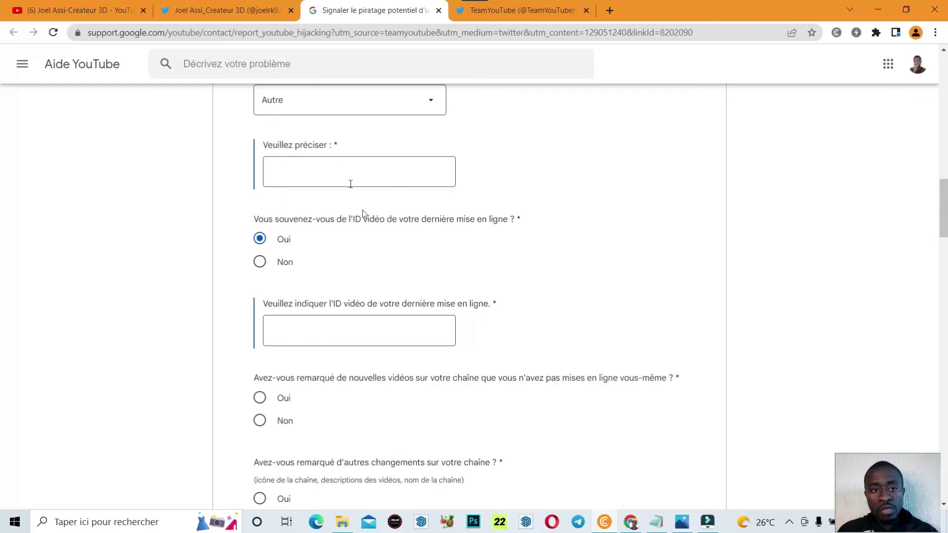
{"action": "scroll", "coordinate": [365, 223], "scroll_direction": "down", "scroll_amount": 3}
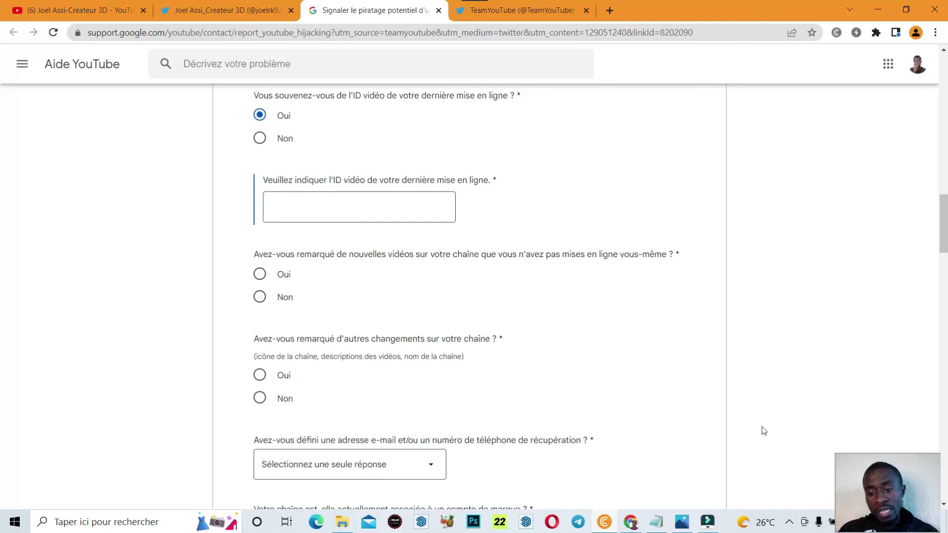
{"action": "key", "text": "alt+Tab"}
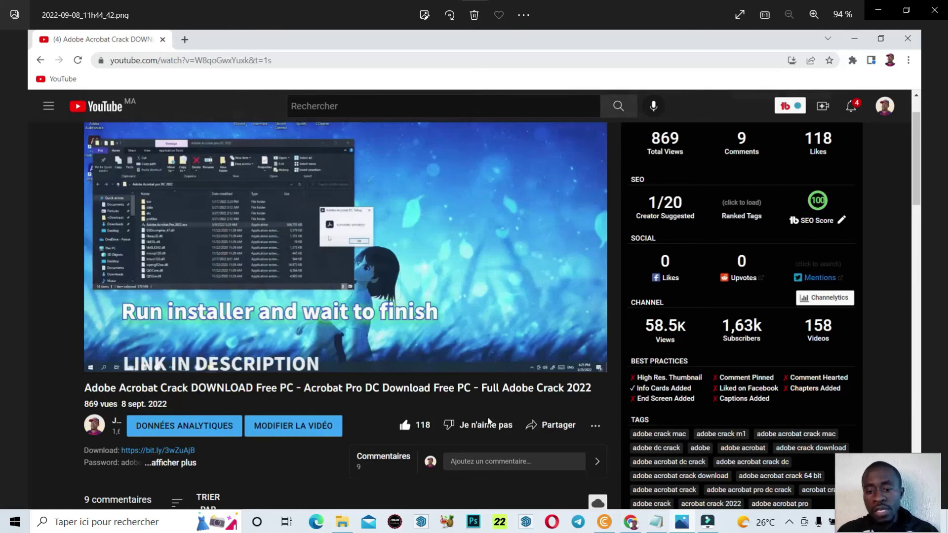
{"action": "left_click", "coordinate": [605, 525]}
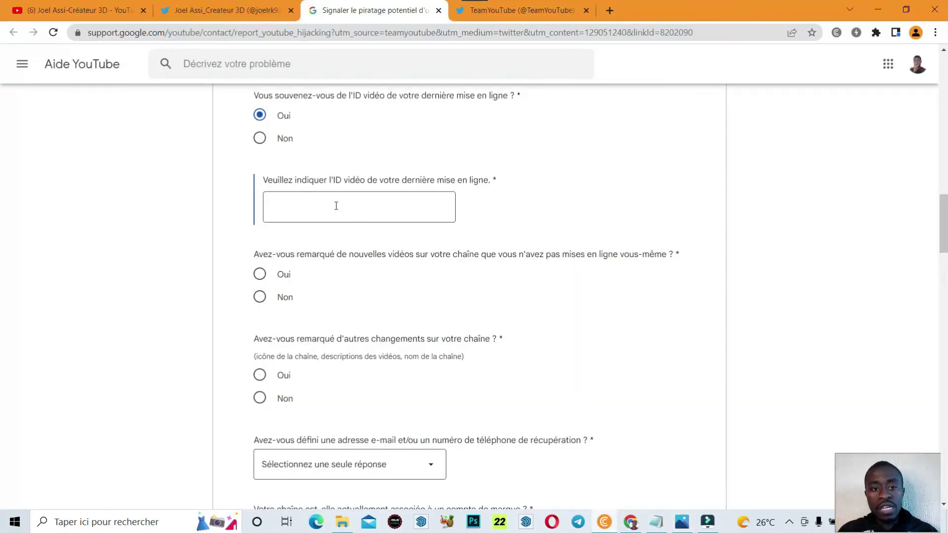
- Answer Oui to having noticed new videos on the channel that the owner did not upload
{"action": "left_click", "coordinate": [259, 274]}
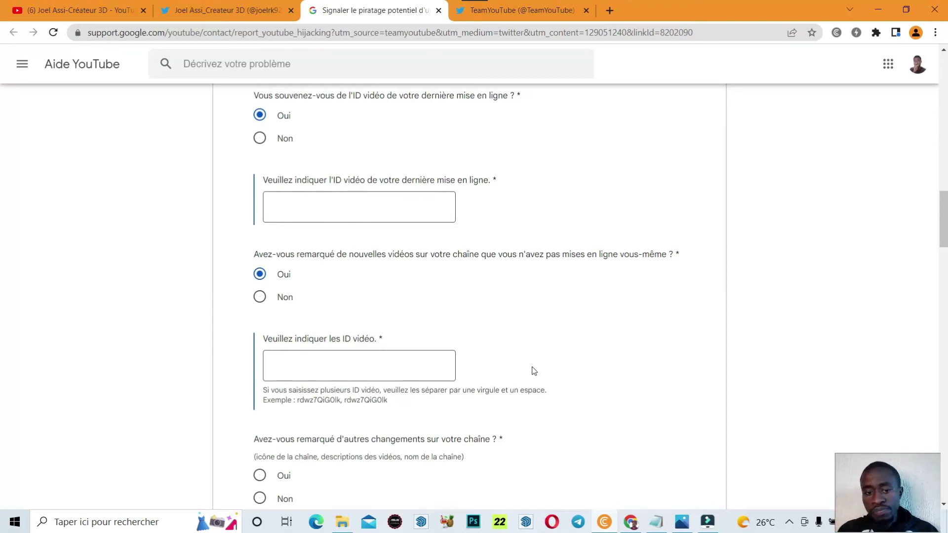
{"action": "scroll", "coordinate": [533, 370], "scroll_direction": "down", "scroll_amount": 1}
{"action": "scroll", "coordinate": [434, 292], "scroll_direction": "down", "scroll_amount": 1}
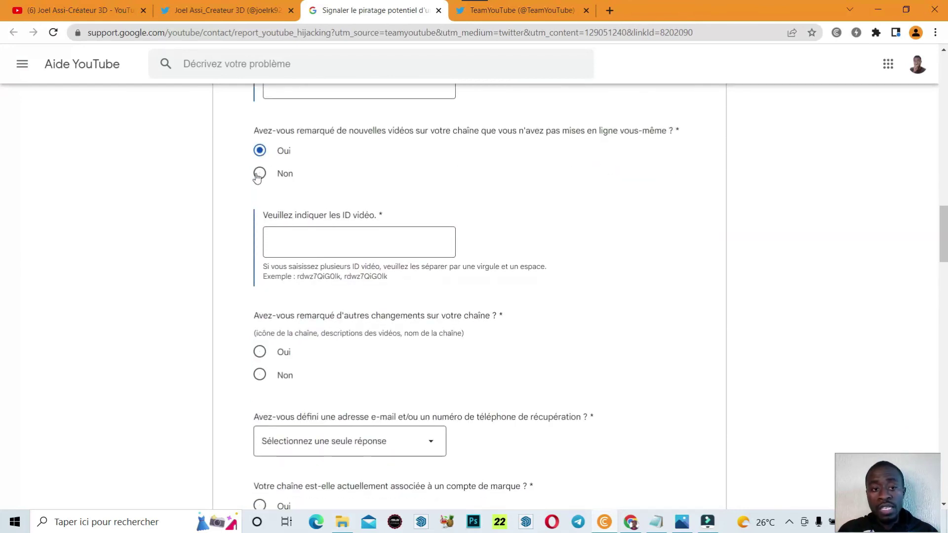
- Try Oui for the question about other changes noticed on the channel, then set the answer to Non
{"action": "scroll", "coordinate": [286, 200], "scroll_direction": "down", "scroll_amount": 1}
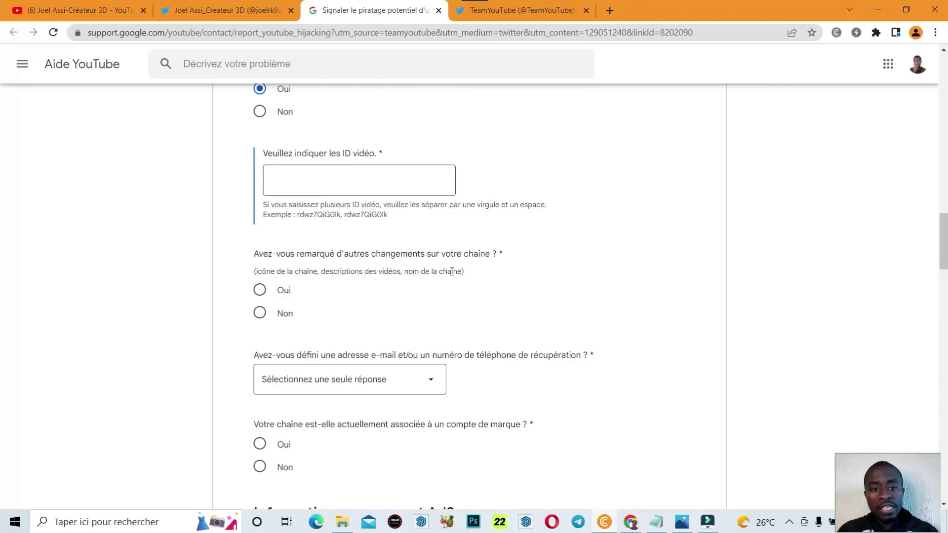
{"action": "left_click", "coordinate": [280, 293]}
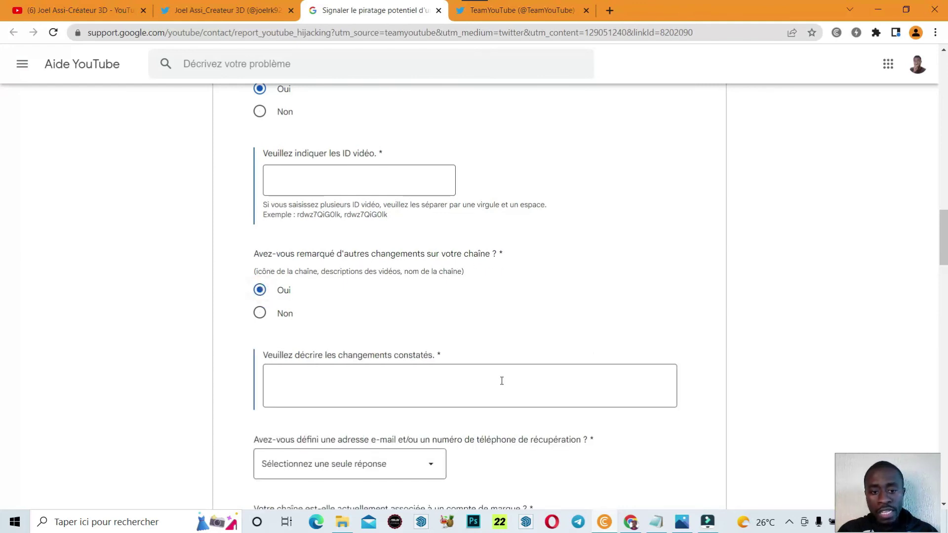
{"action": "left_click", "coordinate": [261, 316]}
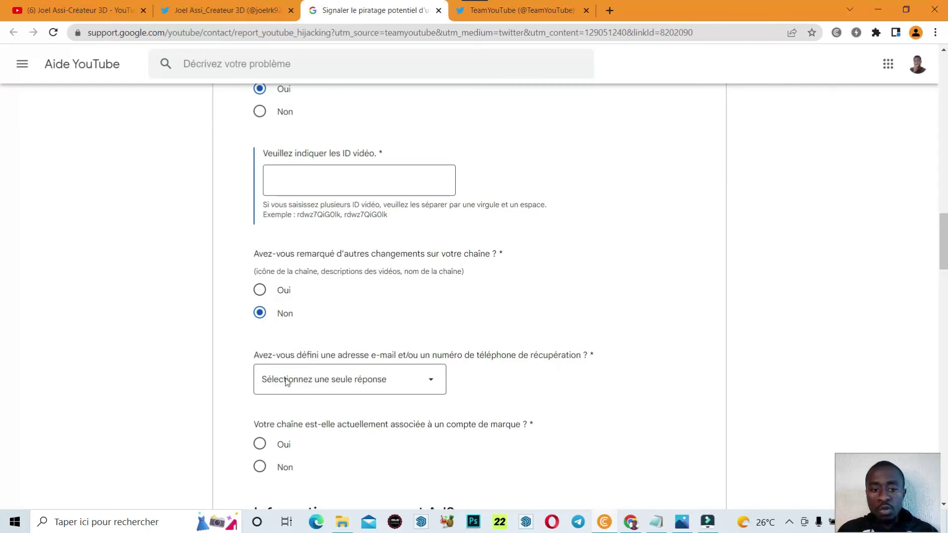
- Check the recovery e-mail and phone options without choosing one, and after trying Oui, answer Non to the brand account question
{"action": "left_click", "coordinate": [436, 384]}
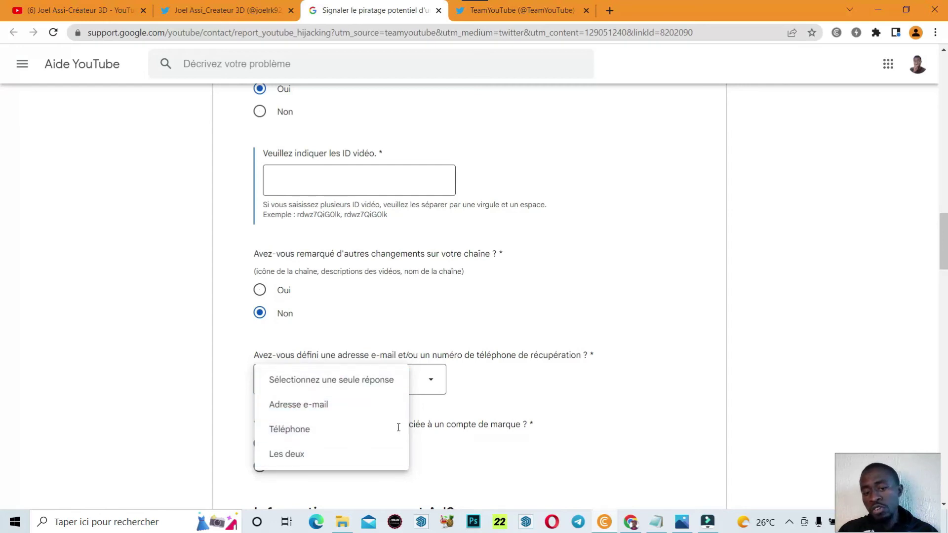
{"action": "left_click", "coordinate": [541, 397]}
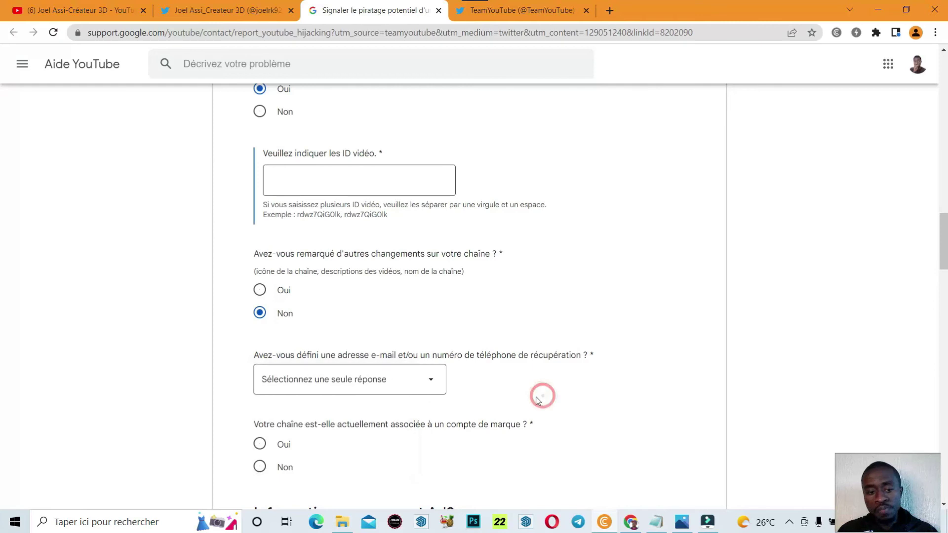
{"action": "scroll", "coordinate": [360, 431], "scroll_direction": "down", "scroll_amount": 3}
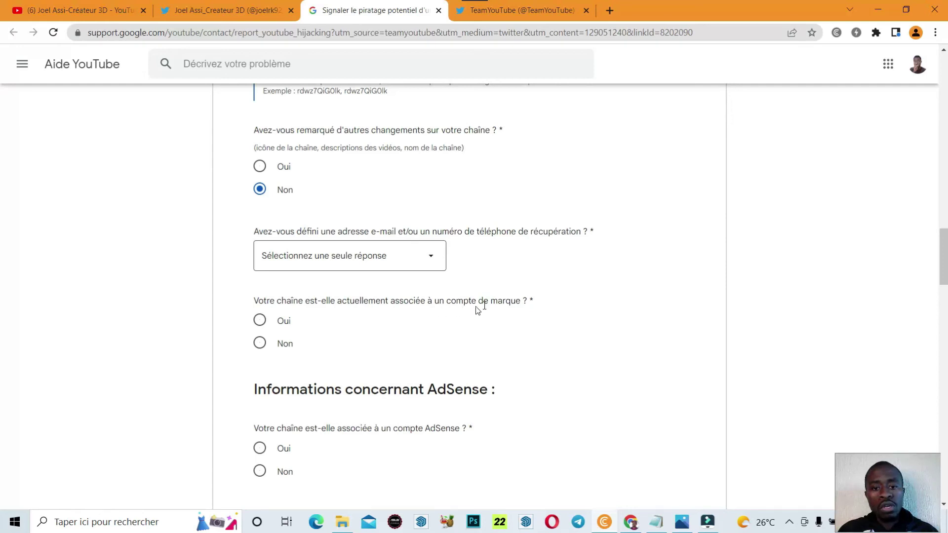
{"action": "left_click", "coordinate": [260, 320]}
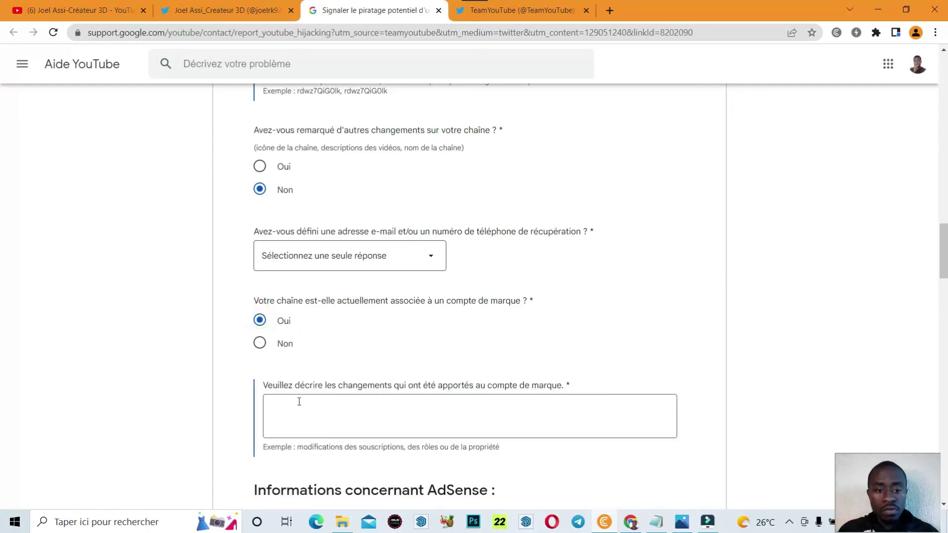
{"action": "left_click", "coordinate": [259, 343]}
{"action": "scroll", "coordinate": [639, 284], "scroll_direction": "down", "scroll_amount": 2}
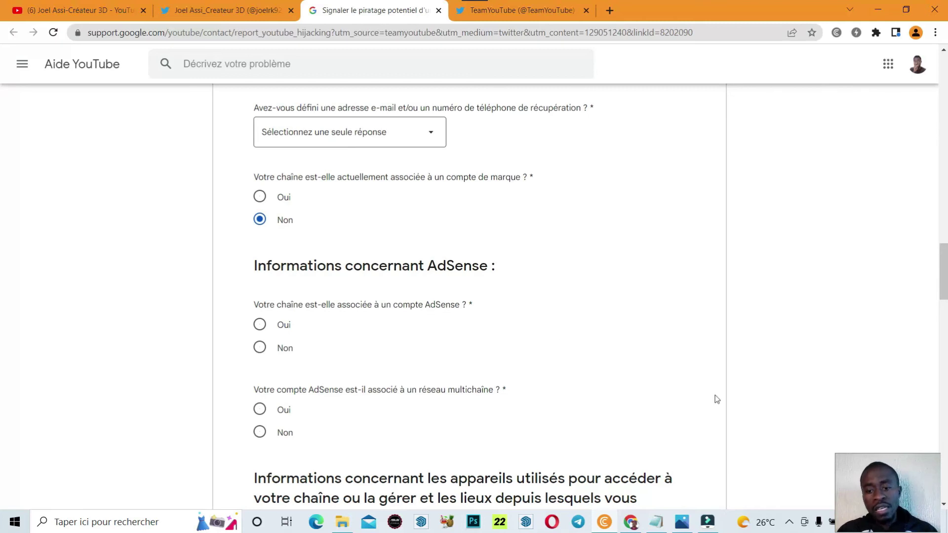
- Switch to the other Chrome window to view its YouTube channel tab, and return to the hijacking form's AdSense questions
{"action": "left_click", "coordinate": [633, 523]}
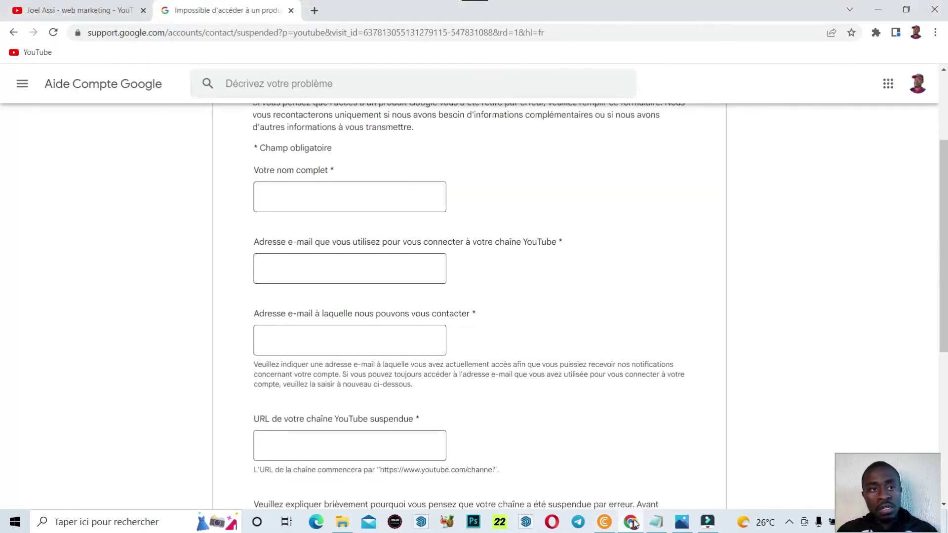
{"action": "left_click", "coordinate": [104, 12]}
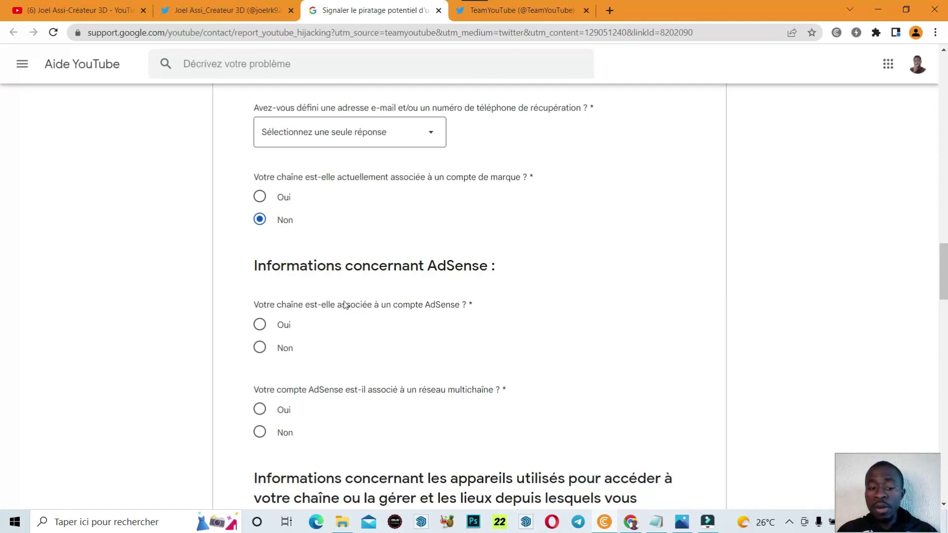
{"action": "scroll", "coordinate": [499, 315], "scroll_direction": "down", "scroll_amount": 1}
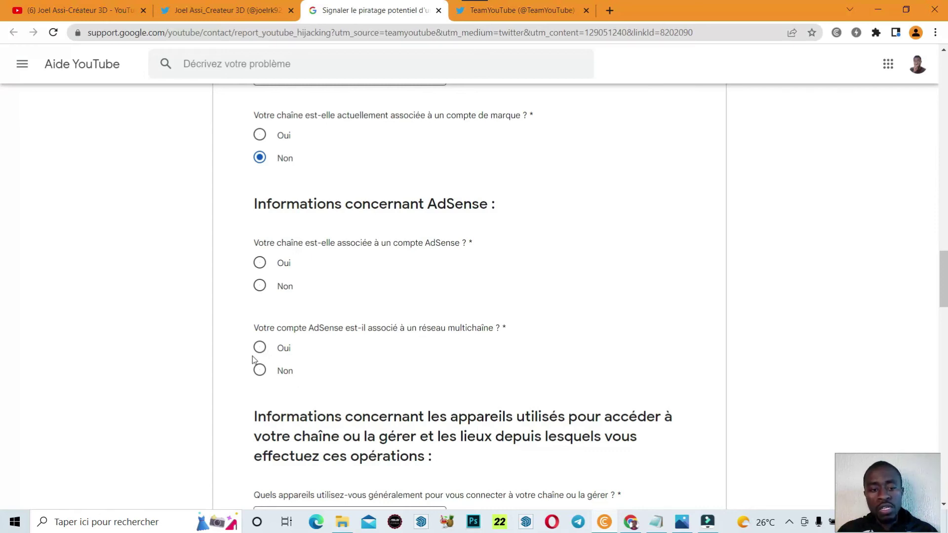
- Read the hijacking form's questions about devices, IP address, channel country, usual location and the date of the hack
{"action": "scroll", "coordinate": [254, 359], "scroll_direction": "down", "scroll_amount": 2}
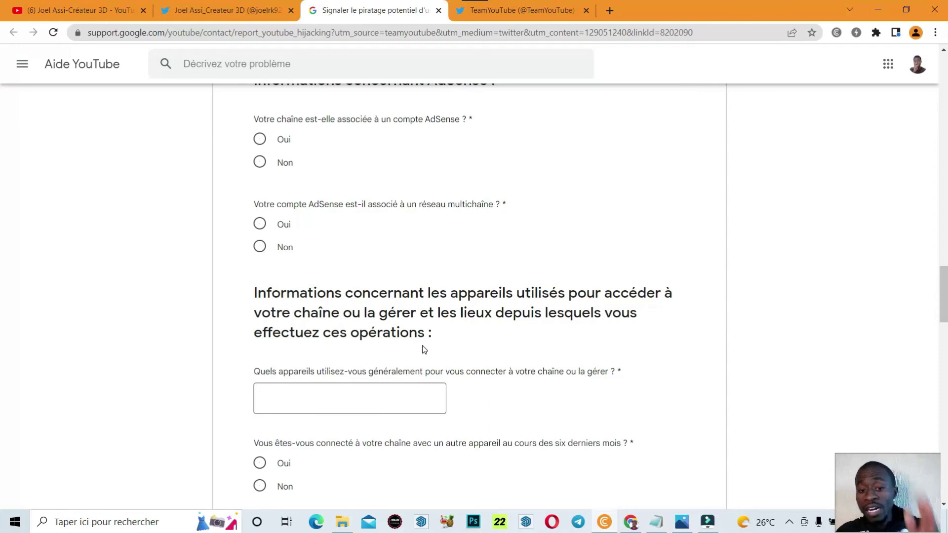
{"action": "scroll", "coordinate": [417, 348], "scroll_direction": "down", "scroll_amount": 3}
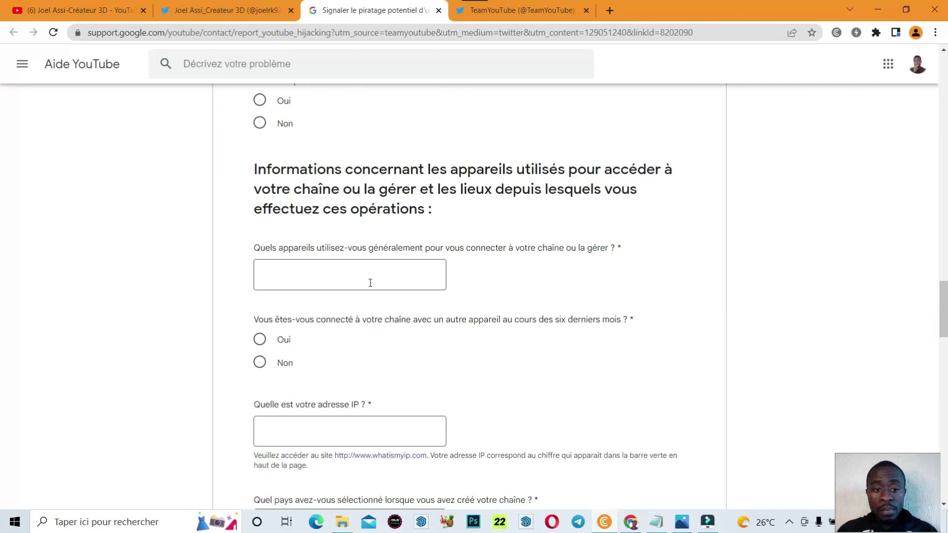
{"action": "scroll", "coordinate": [371, 282], "scroll_direction": "down", "scroll_amount": 3}
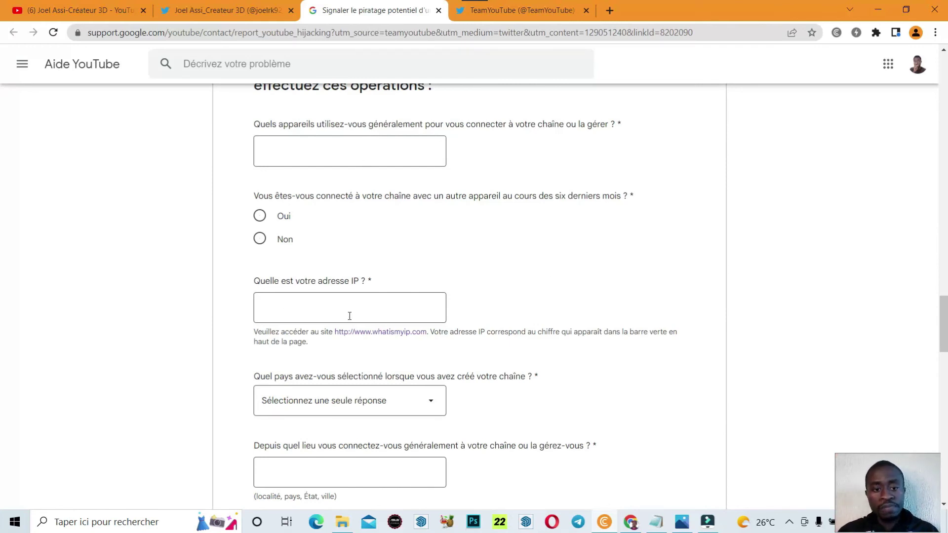
{"action": "scroll", "coordinate": [354, 329], "scroll_direction": "down", "scroll_amount": 1}
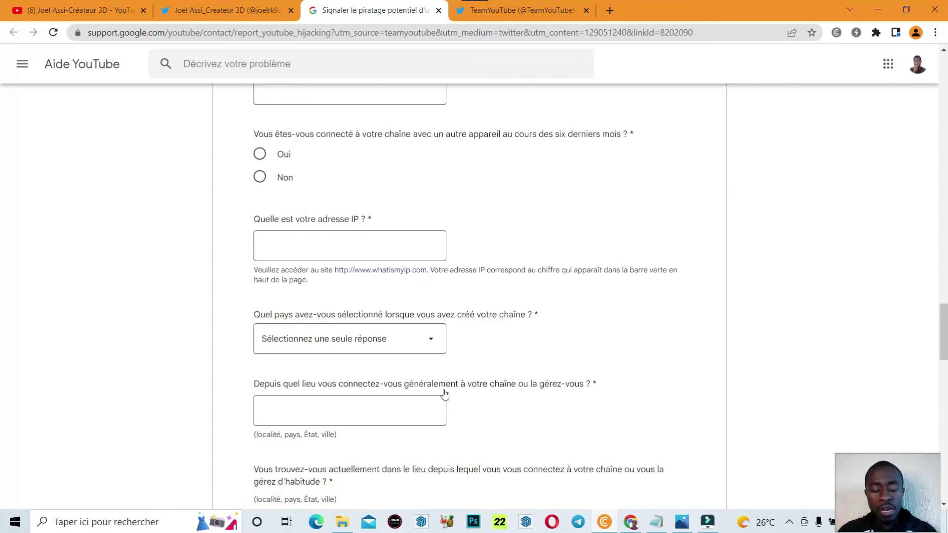
{"action": "scroll", "coordinate": [352, 336], "scroll_direction": "down", "scroll_amount": 2}
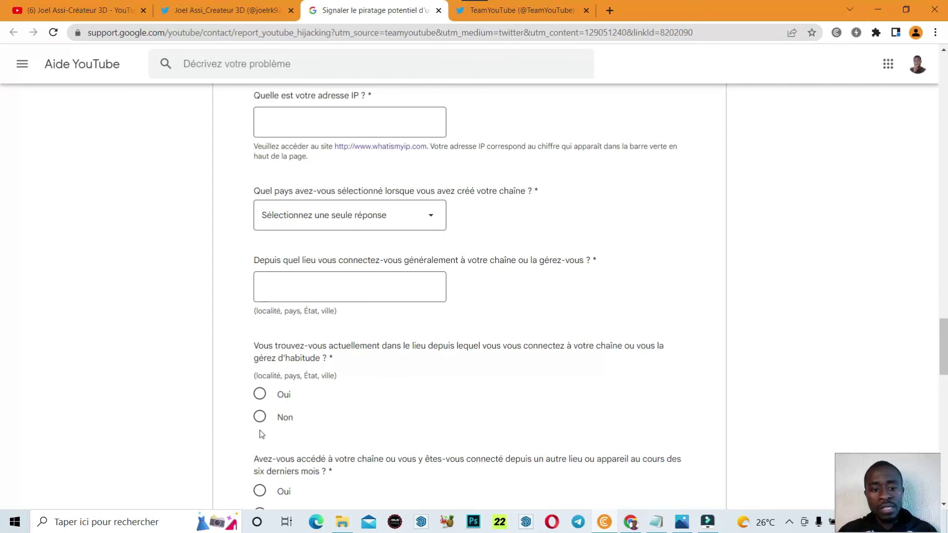
{"action": "scroll", "coordinate": [550, 266], "scroll_direction": "down", "scroll_amount": 1}
{"action": "scroll", "coordinate": [550, 267], "scroll_direction": "down", "scroll_amount": 3}
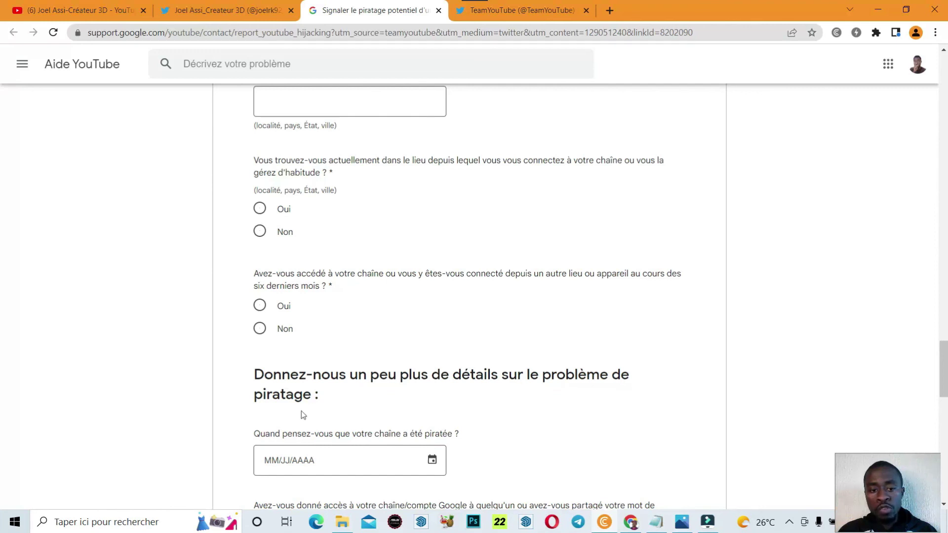
{"action": "scroll", "coordinate": [439, 368], "scroll_direction": "down", "scroll_amount": 1}
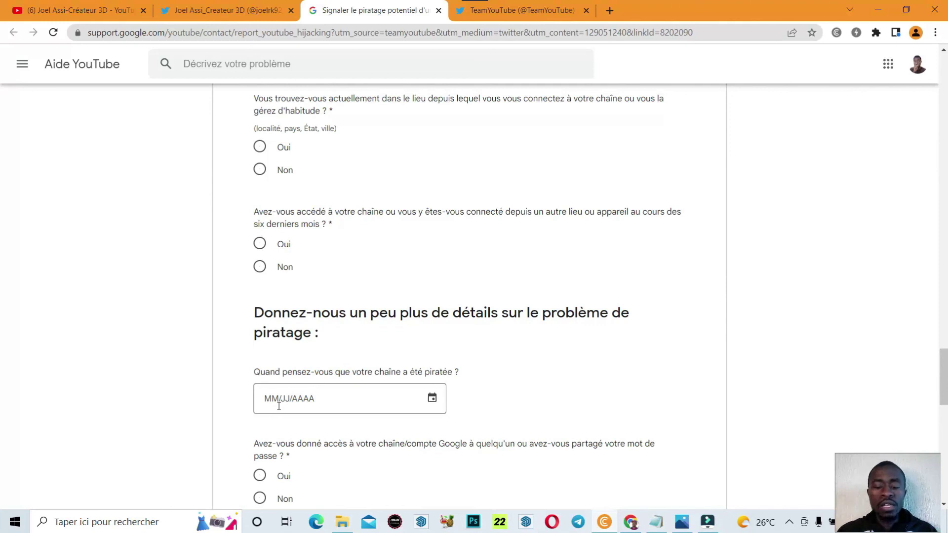
- Check the publication date in the Adobe Acrobat crack video screenshot, and return to the browser to review the form's device and hack-date questions
{"action": "left_click", "coordinate": [682, 522]}
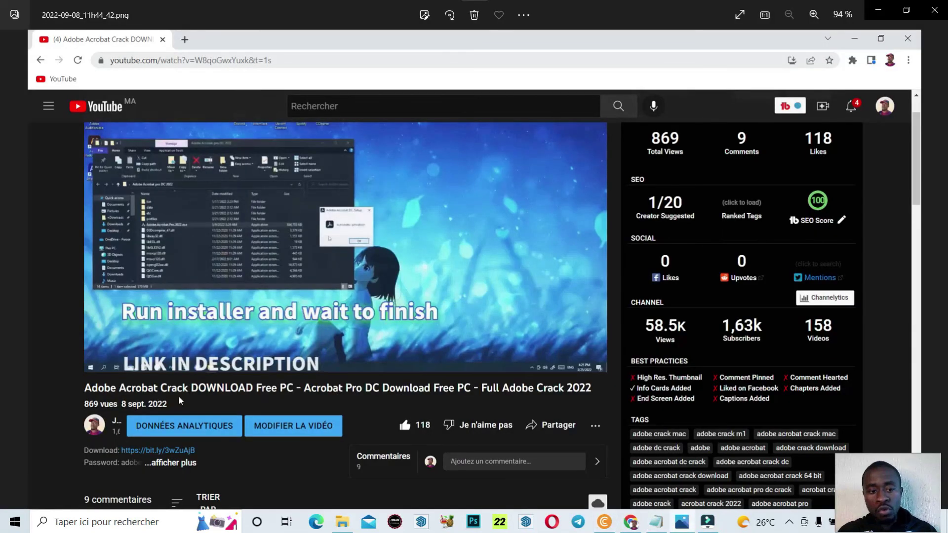
{"action": "left_click", "coordinate": [606, 524]}
{"action": "scroll", "coordinate": [484, 366], "scroll_direction": "down", "scroll_amount": 5}
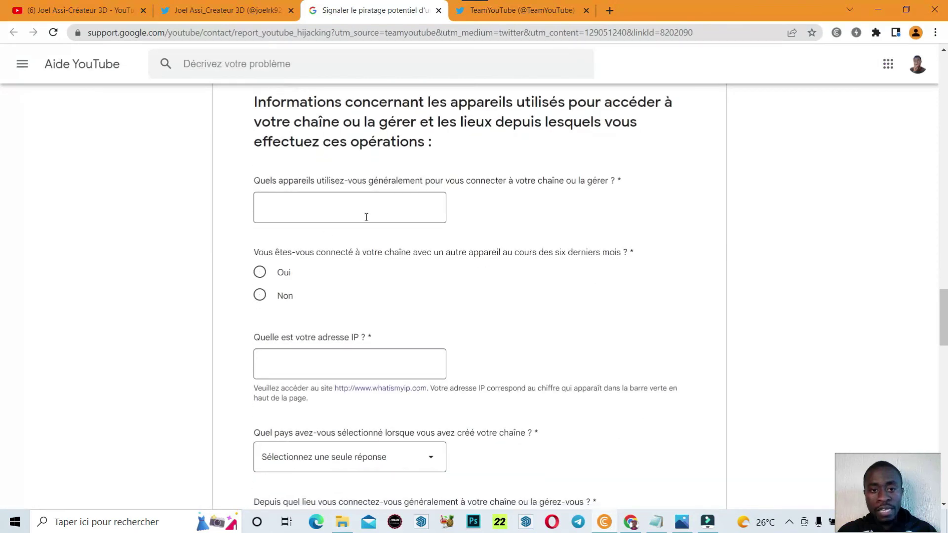
{"action": "scroll", "coordinate": [366, 217], "scroll_direction": "up", "scroll_amount": 3}
{"action": "scroll", "coordinate": [366, 217], "scroll_direction": "down", "scroll_amount": 3}
{"action": "scroll", "coordinate": [366, 217], "scroll_direction": "down", "scroll_amount": 12}
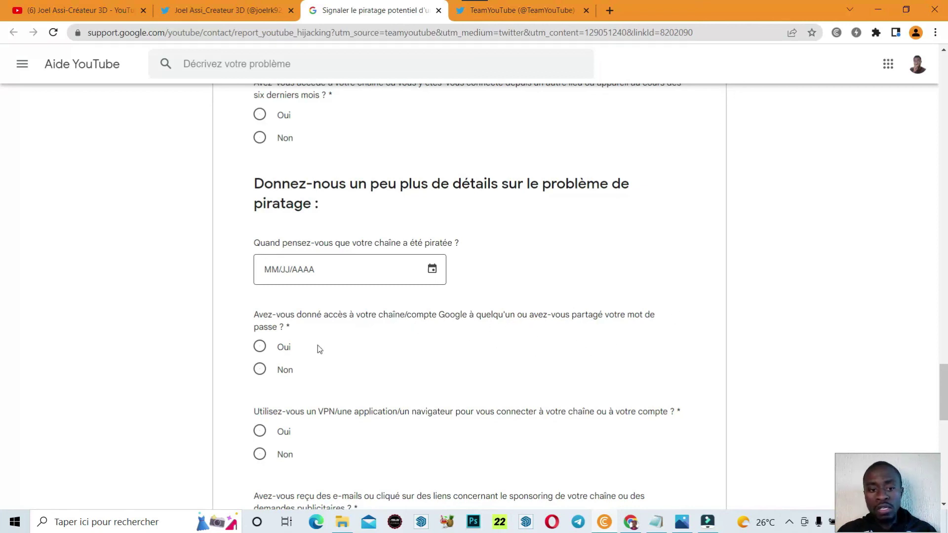
- Read the VPN question and highlight the questions about sponsorship e-mails and software downloaded from brands or potential sponsors
{"action": "scroll", "coordinate": [501, 294], "scroll_direction": "down", "scroll_amount": 2}
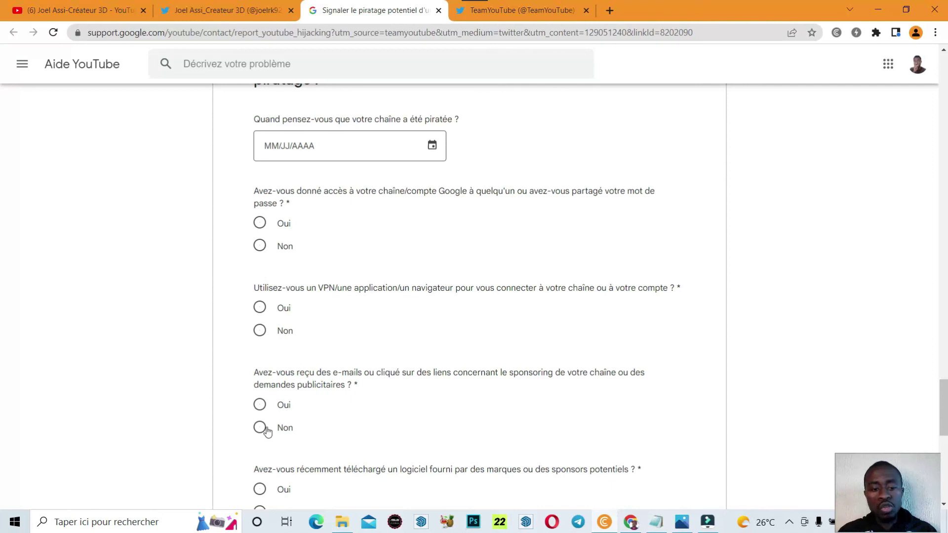
{"action": "scroll", "coordinate": [340, 329], "scroll_direction": "down", "scroll_amount": 4}
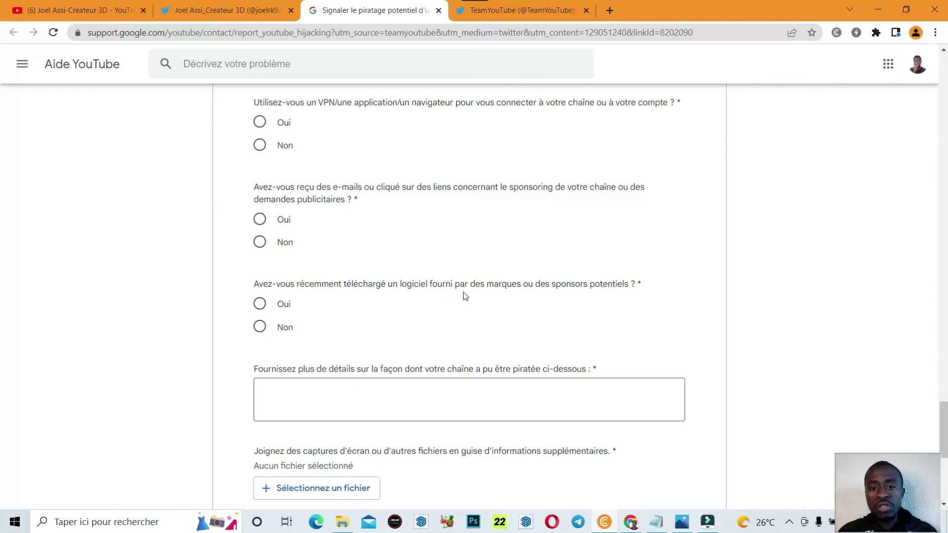
{"action": "left_click_drag", "start_coordinate": [667, 293], "coordinate": [223, 180]}
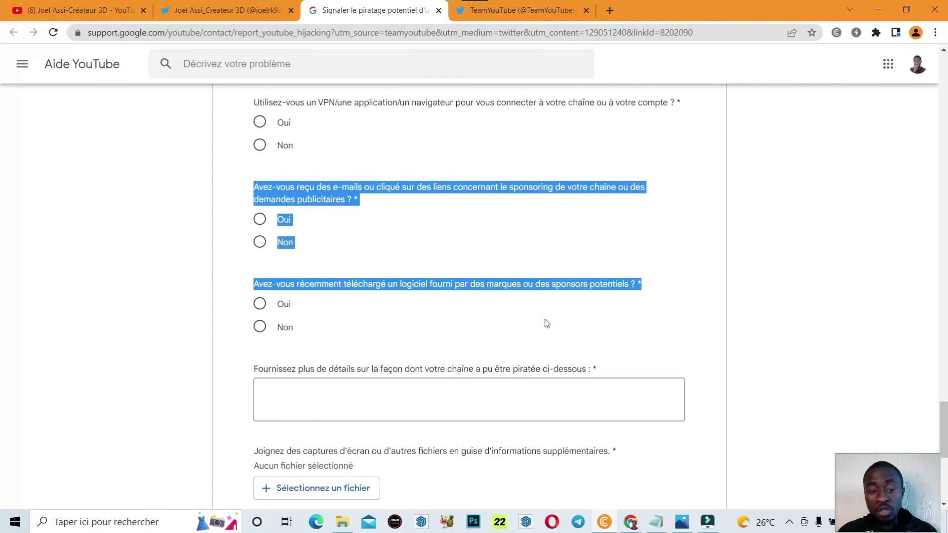
{"action": "left_click", "coordinate": [490, 223]}
{"action": "left_click_drag", "start_coordinate": [434, 188], "coordinate": [565, 189]}
{"action": "left_click_drag", "start_coordinate": [339, 285], "coordinate": [609, 294]}
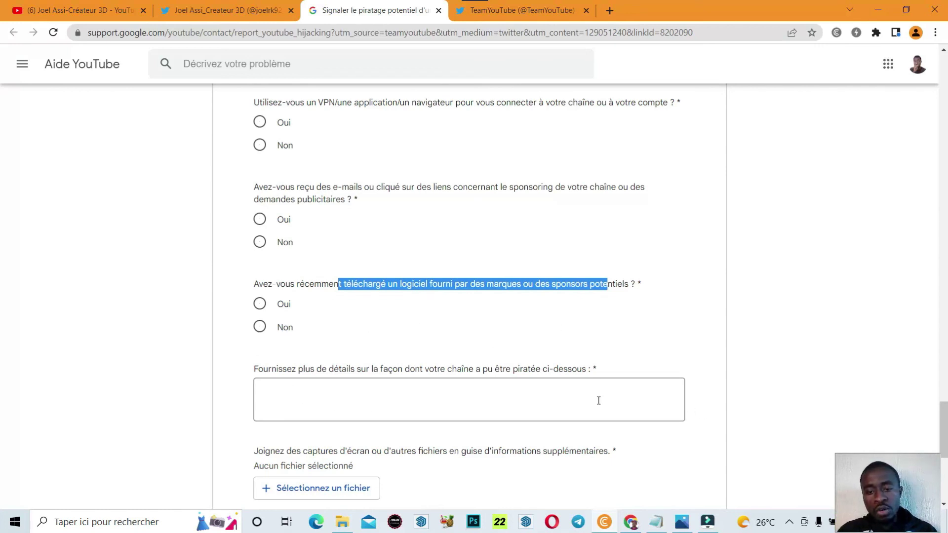
- Review the fields for hack details and attached screenshots plus the closing authorisation statement, and clear the text highlight
{"action": "scroll", "coordinate": [346, 385], "scroll_direction": "down", "scroll_amount": 2}
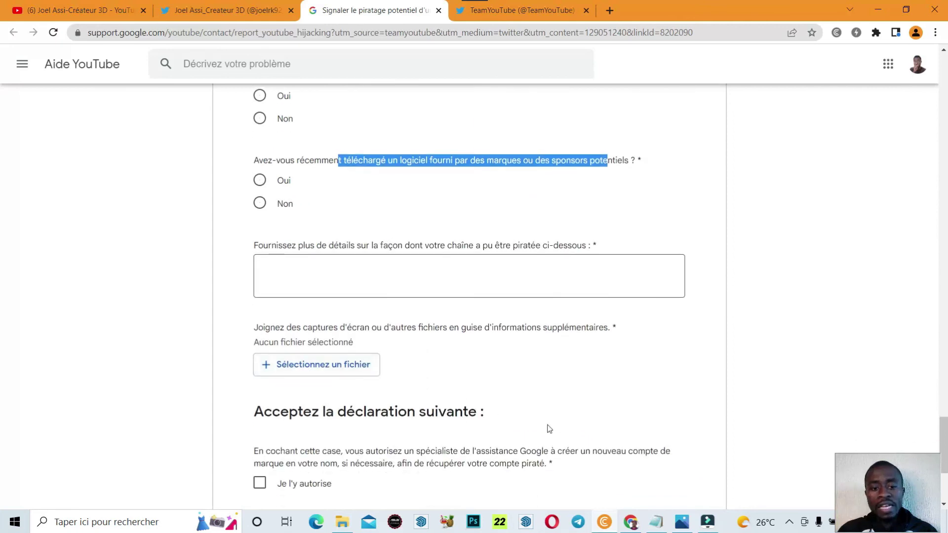
{"action": "scroll", "coordinate": [554, 430], "scroll_direction": "down", "scroll_amount": 2}
{"action": "scroll", "coordinate": [556, 431], "scroll_direction": "up", "scroll_amount": 1}
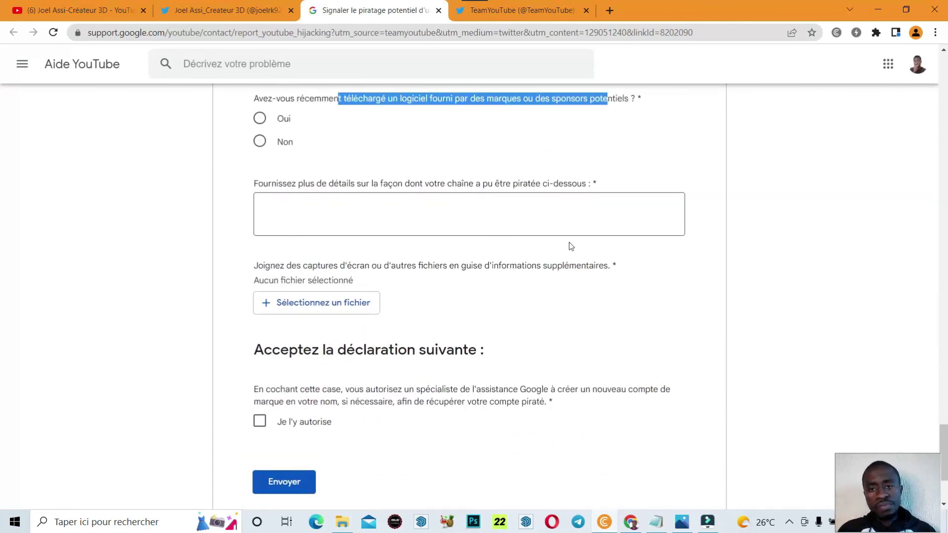
{"action": "left_click", "coordinate": [623, 159]}
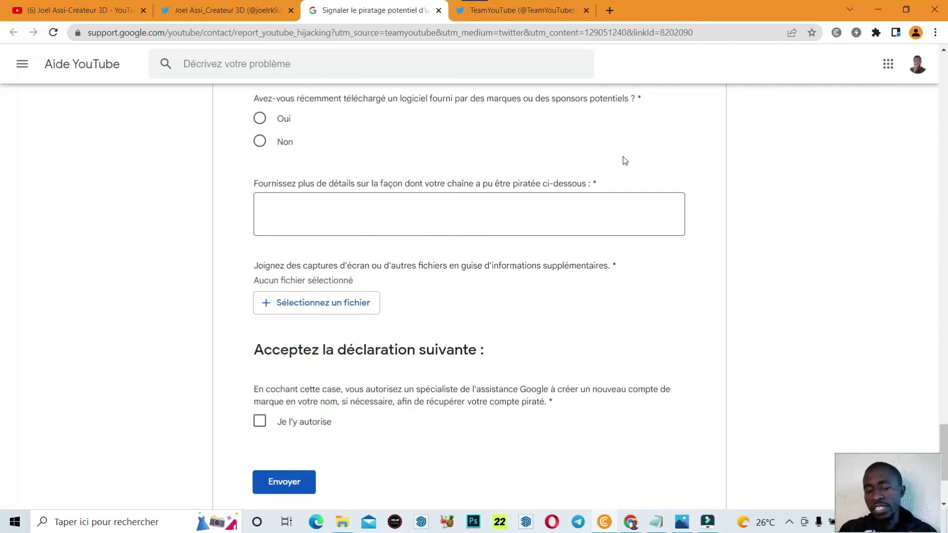
- View the hacked video's screenshot in the image viewer as possible evidence, and return to the end of the hijacking form in the browser
{"action": "left_click", "coordinate": [682, 522]}
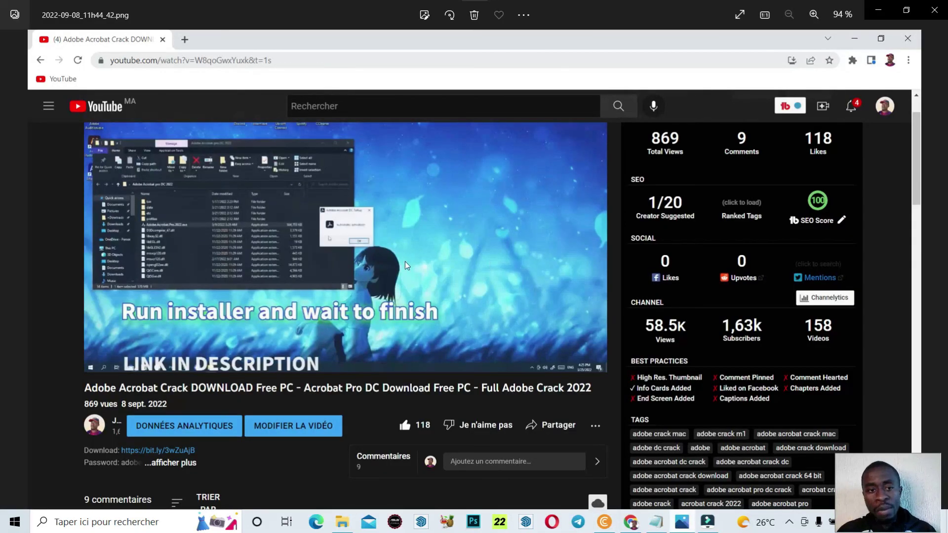
{"action": "left_click", "coordinate": [607, 523]}
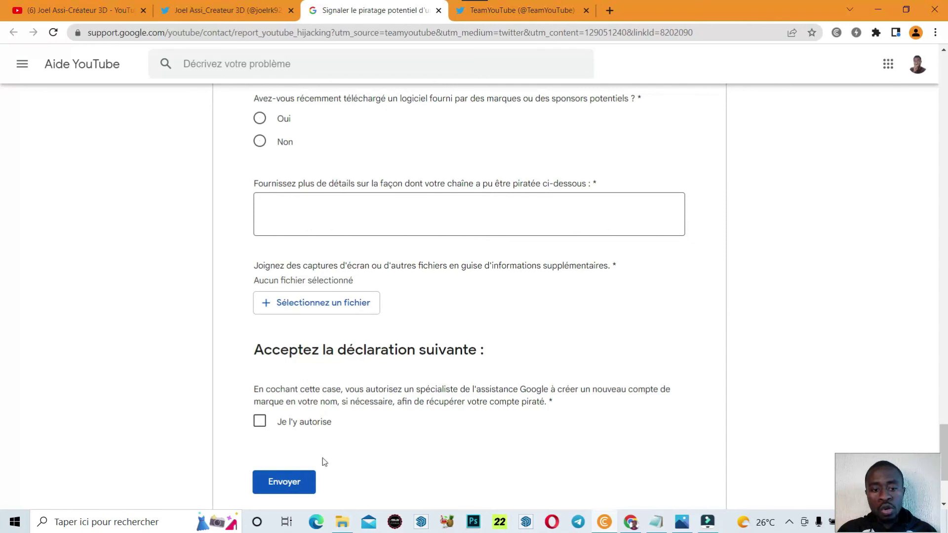
{"action": "scroll", "coordinate": [322, 459], "scroll_direction": "down", "scroll_amount": 1}
{"action": "scroll", "coordinate": [412, 424], "scroll_direction": "up", "scroll_amount": 1}
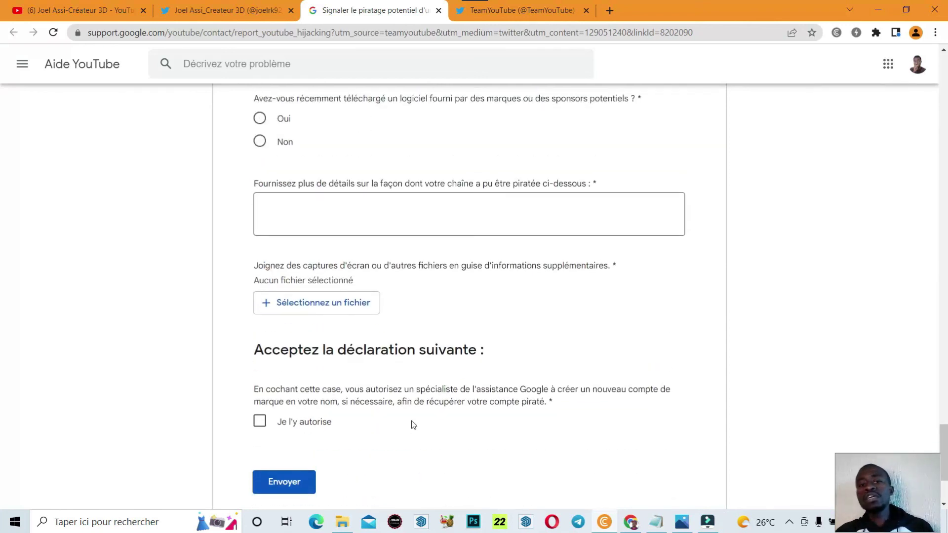